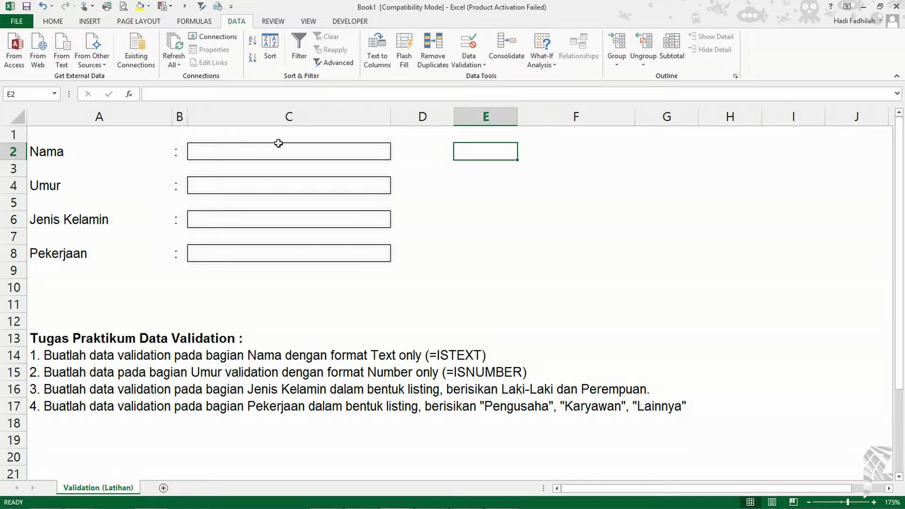
# Open data validation for cell E2 and examine the settings of the Whole number, Decimal and List criteria
pyautogui.moveTo(34, 134); pyautogui.dragTo(619, 435)
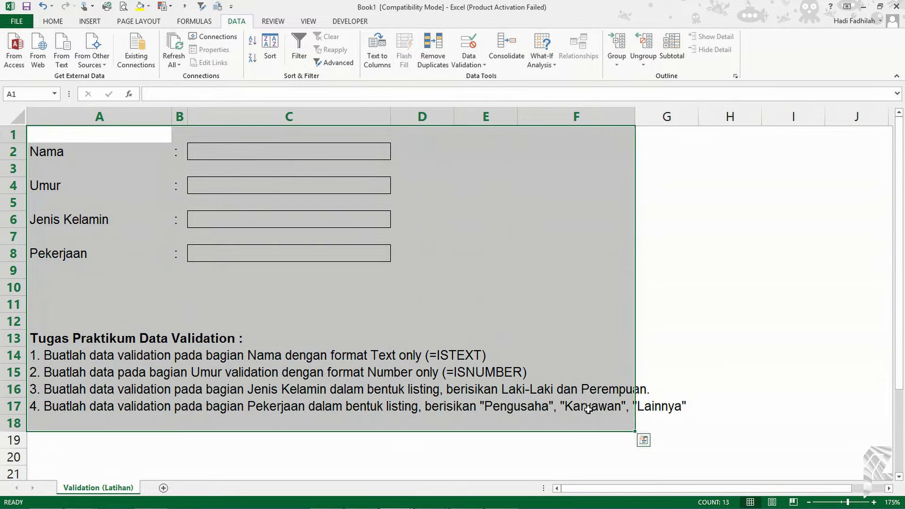
pyautogui.click(484, 156)
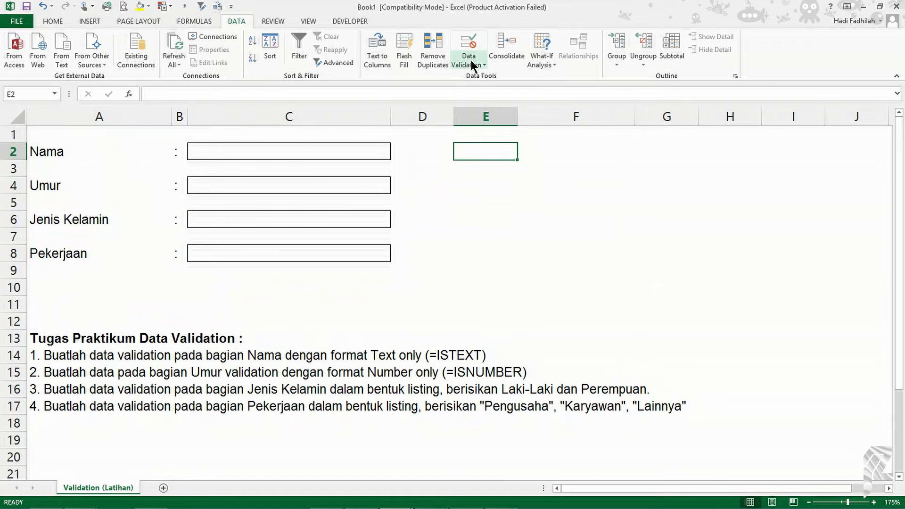
pyautogui.click(469, 42)
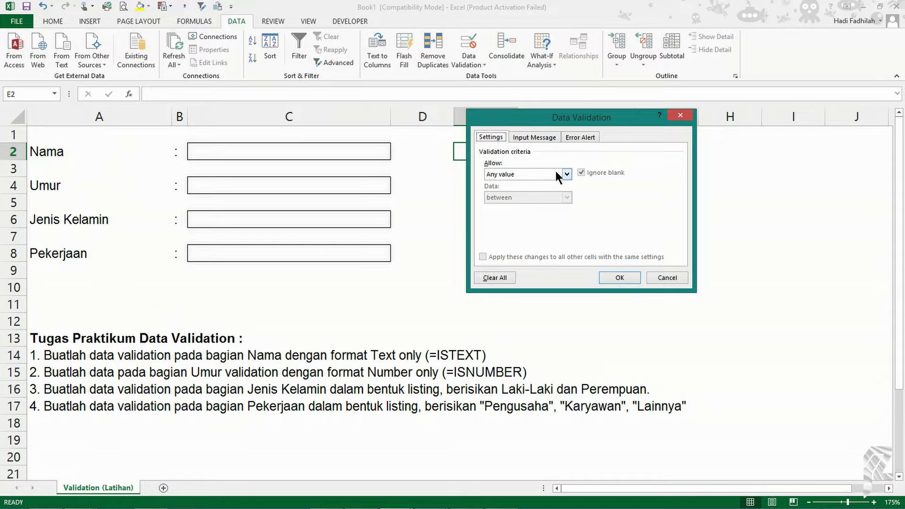
pyautogui.click(560, 177)
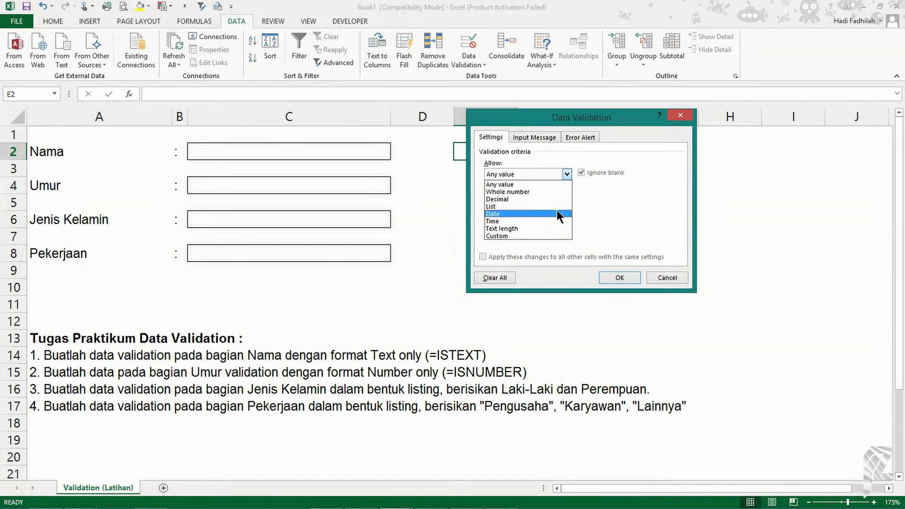
pyautogui.click(563, 194)
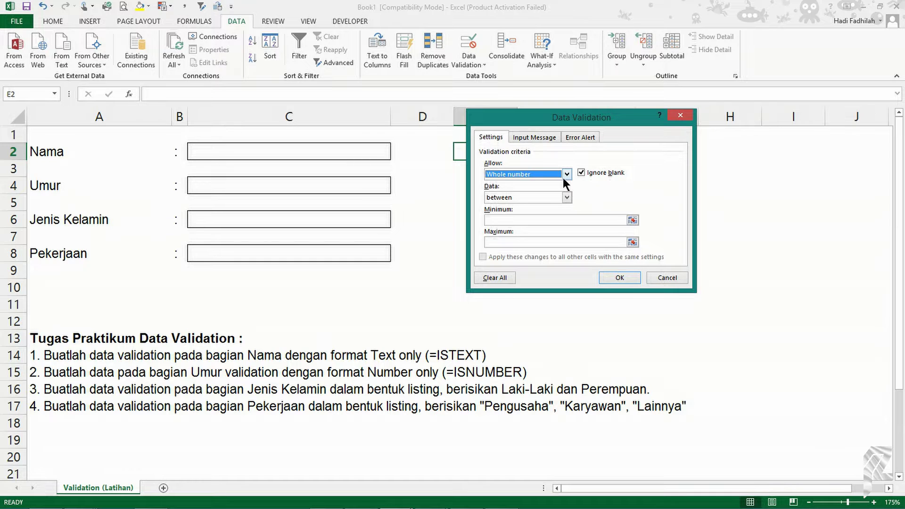
pyautogui.click(554, 177)
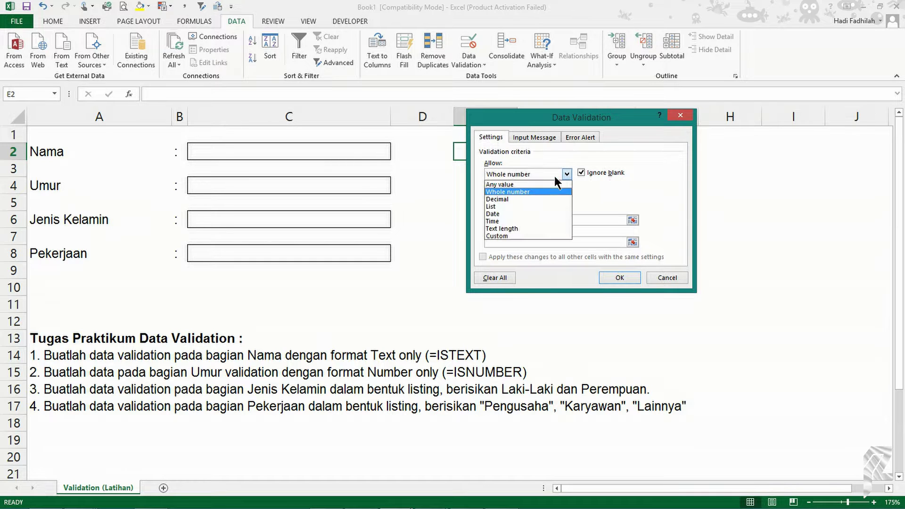
pyautogui.click(546, 199)
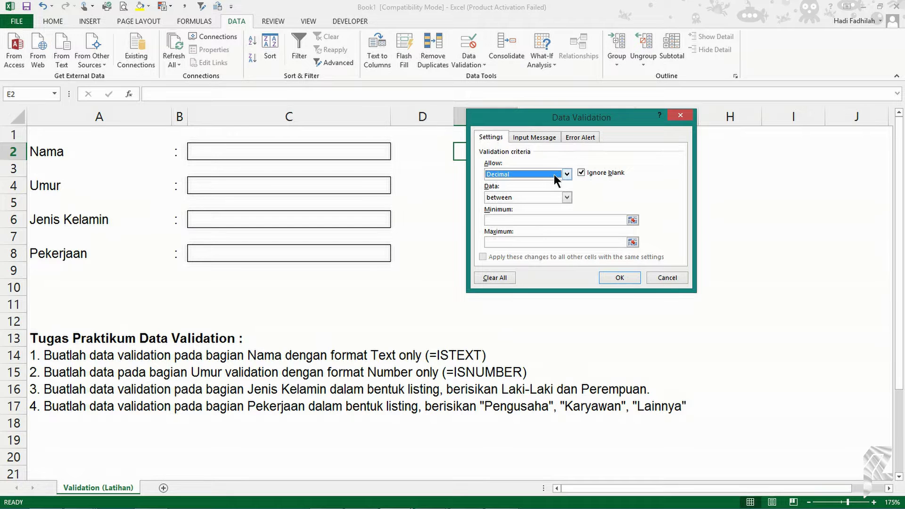
pyautogui.click(556, 179)
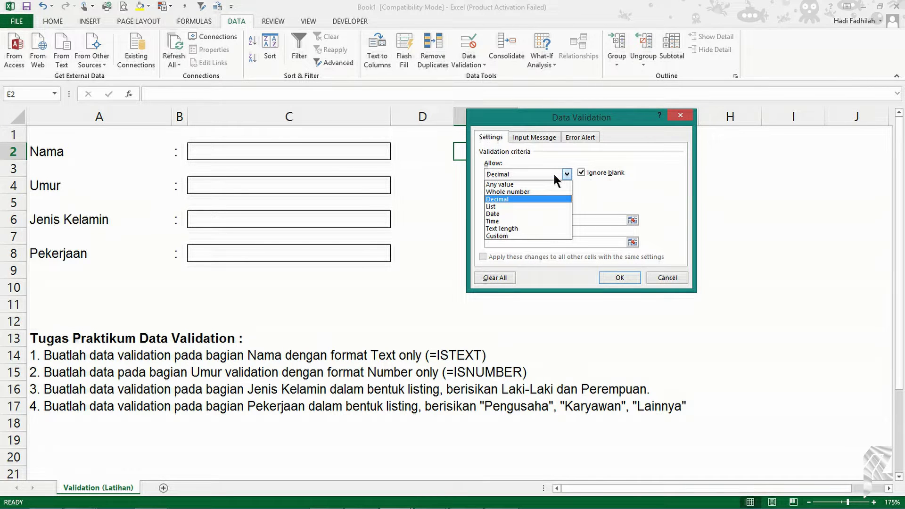
pyautogui.click(547, 207)
pyautogui.click(544, 220)
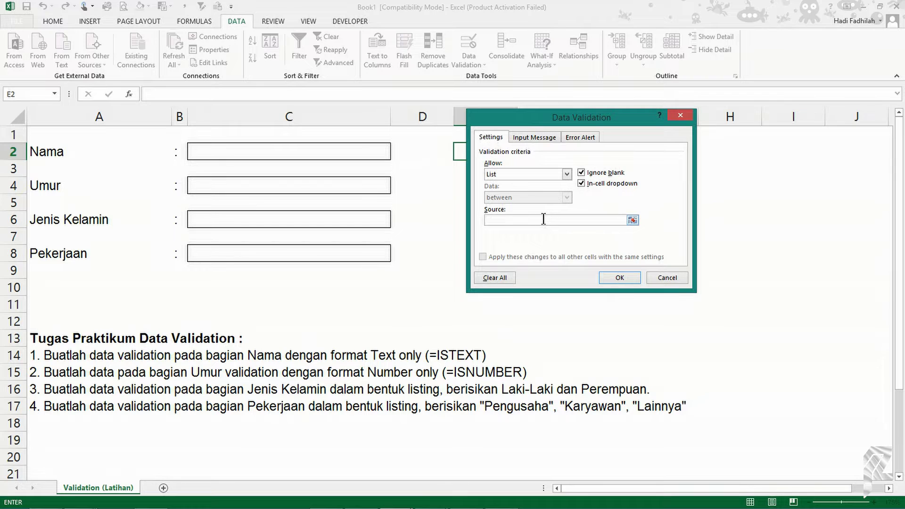
# Examine the settings of the Date, Time, Text length and Custom criteria, leaving data validation without applying any
pyautogui.click(565, 174)
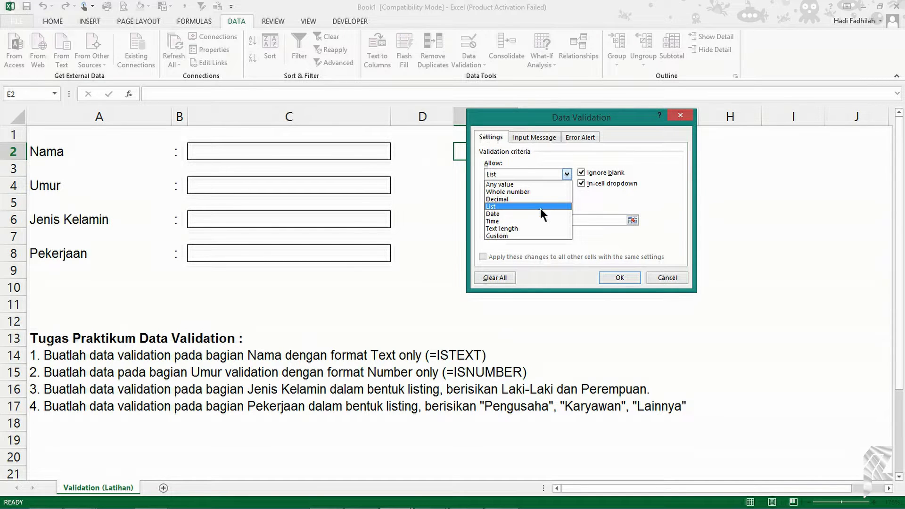
pyautogui.click(538, 213)
pyautogui.click(565, 174)
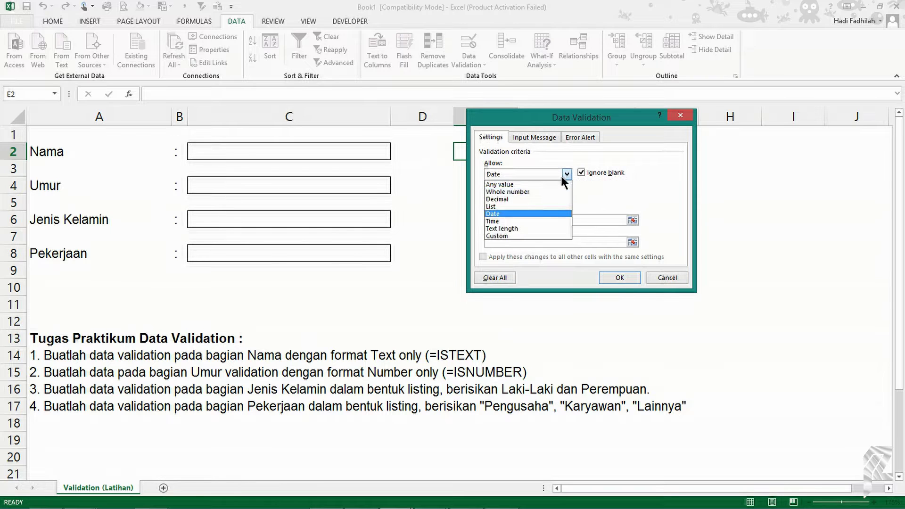
pyautogui.click(545, 221)
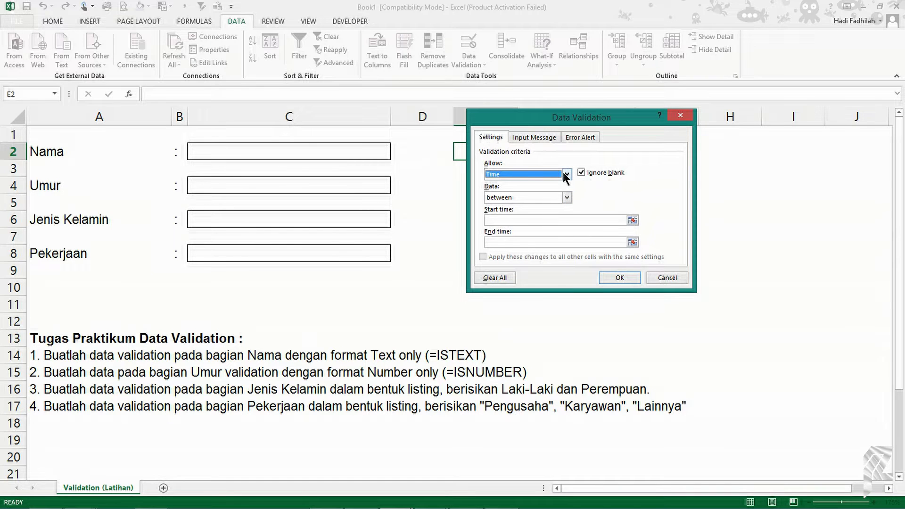
pyautogui.click(564, 173)
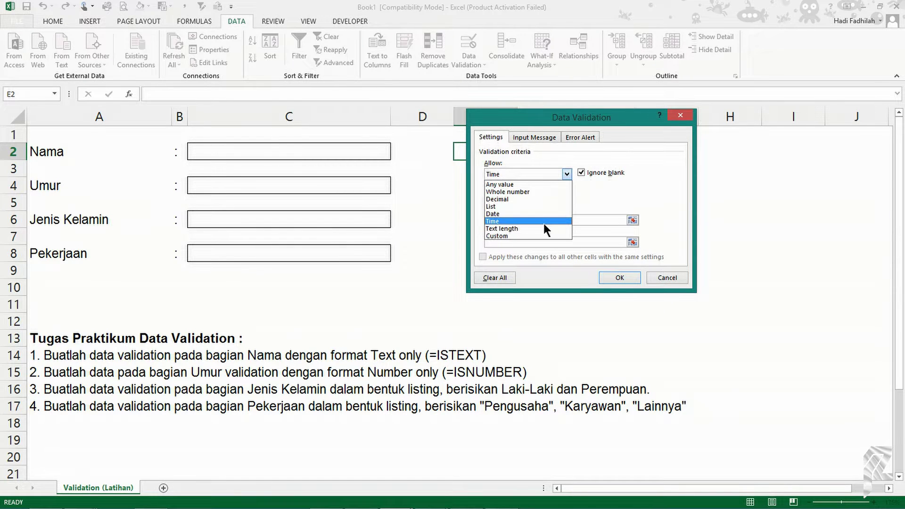
pyautogui.click(544, 229)
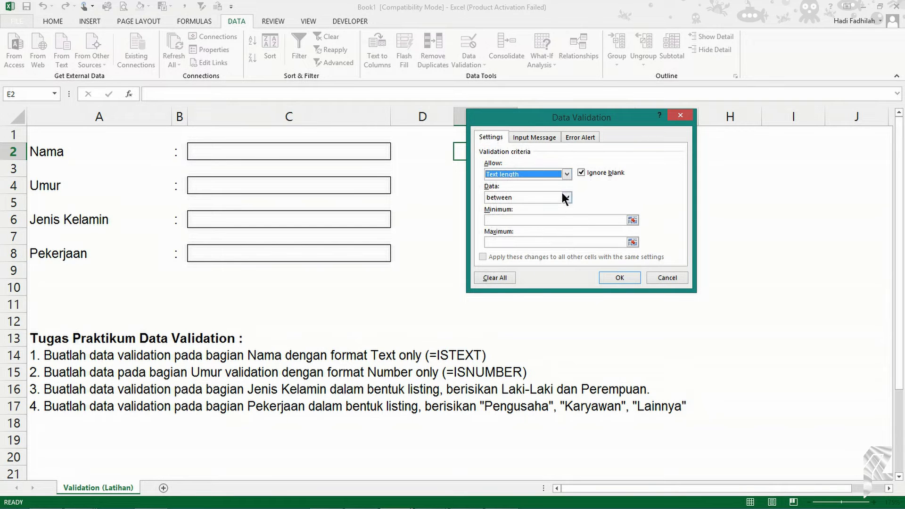
pyautogui.click(565, 173)
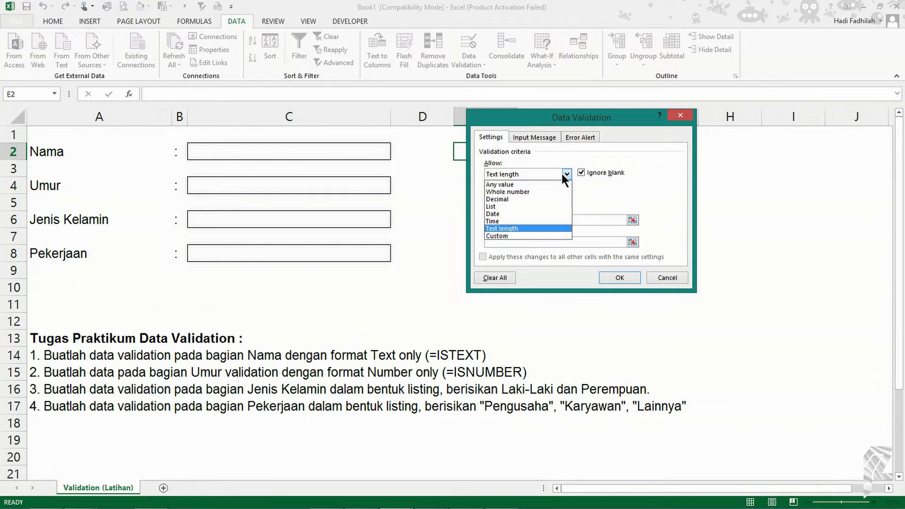
pyautogui.click(540, 235)
pyautogui.click(540, 222)
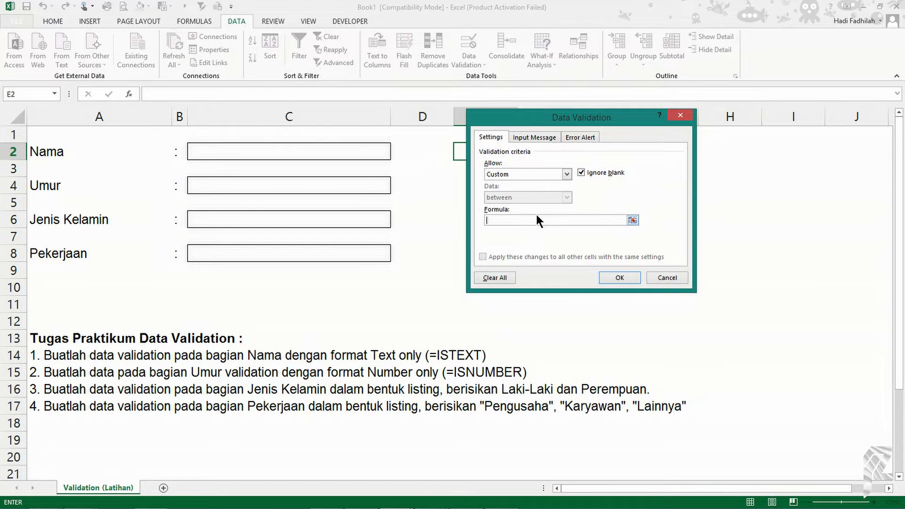
pyautogui.click(665, 277)
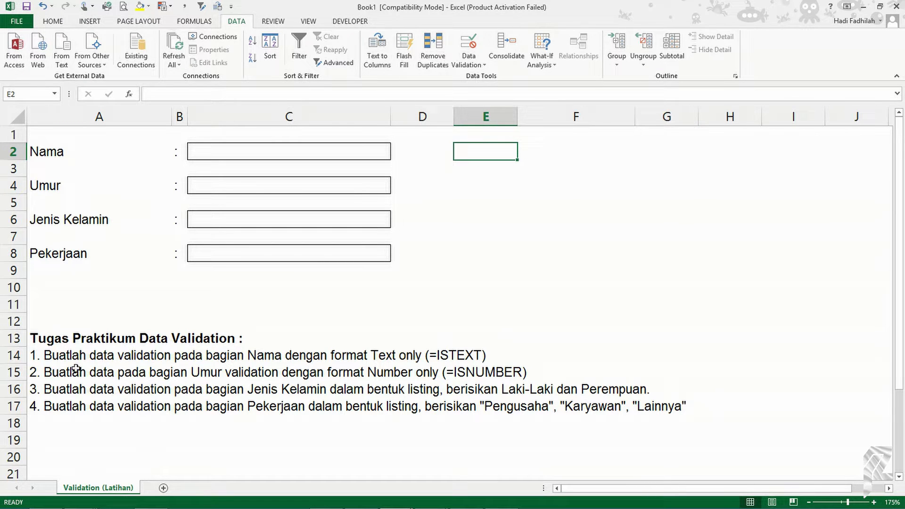
pyautogui.click(15, 355)
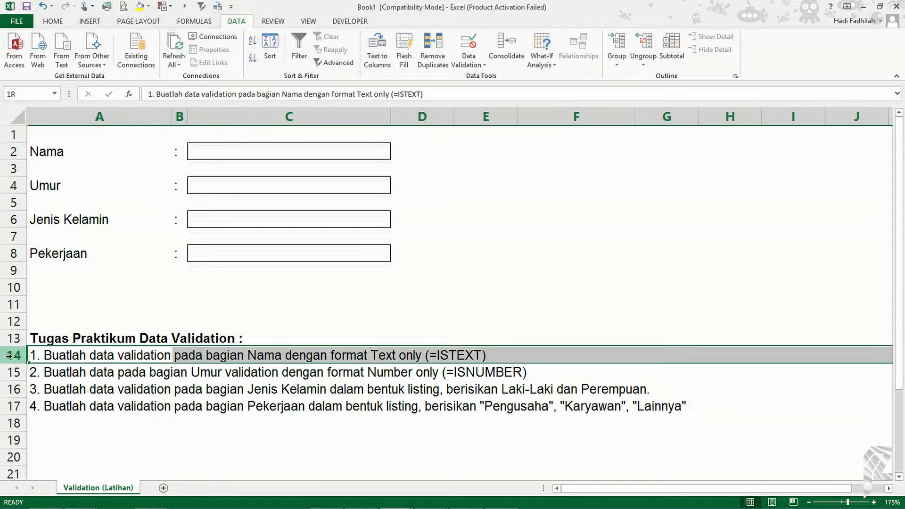
pyautogui.click(119, 357)
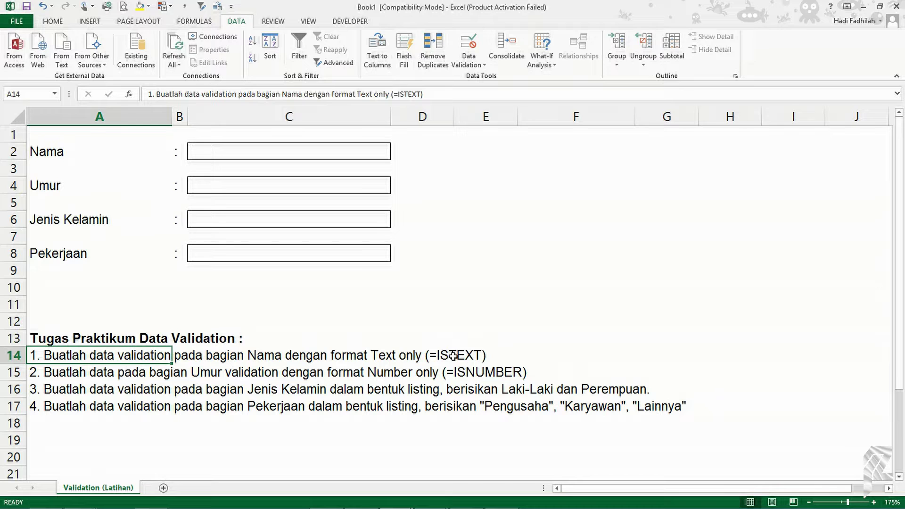
pyautogui.click(486, 357)
pyautogui.click(564, 342)
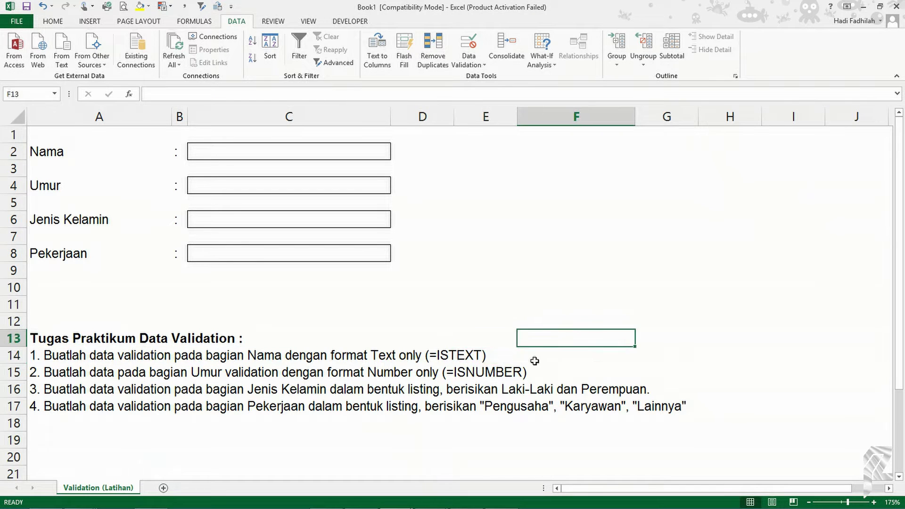
pyautogui.moveTo(491, 360); pyautogui.dragTo(413, 353)
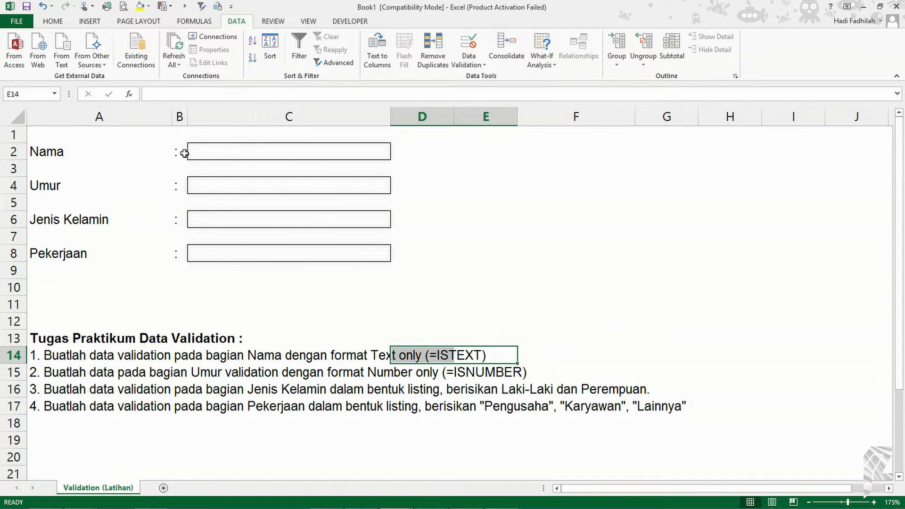
# Set a Custom data validation criterion on the Nama cell C2 with the formula =istext(C2)
pyautogui.click(230, 149)
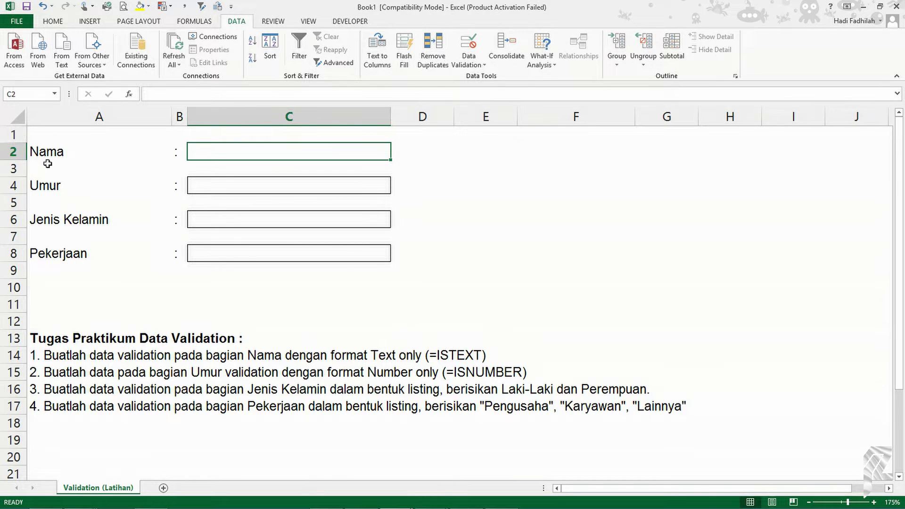
pyautogui.click(473, 32)
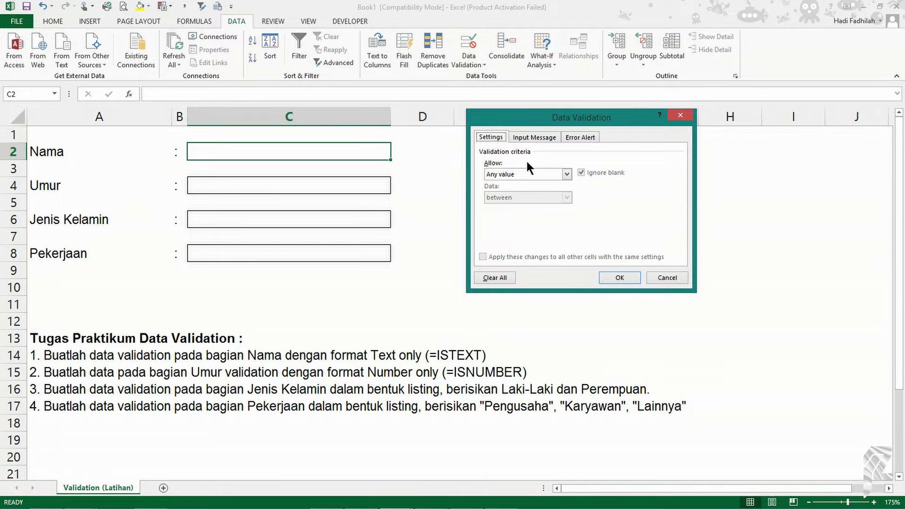
pyautogui.click(535, 173)
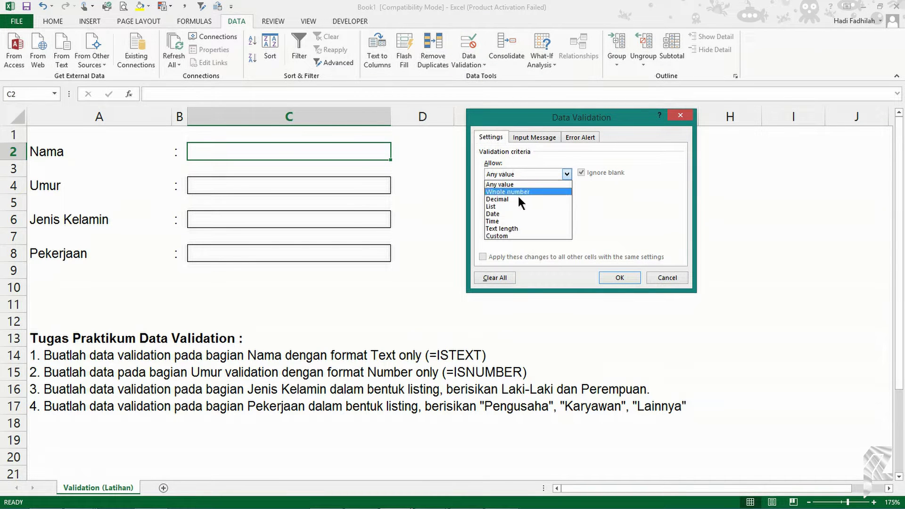
pyautogui.click(513, 235)
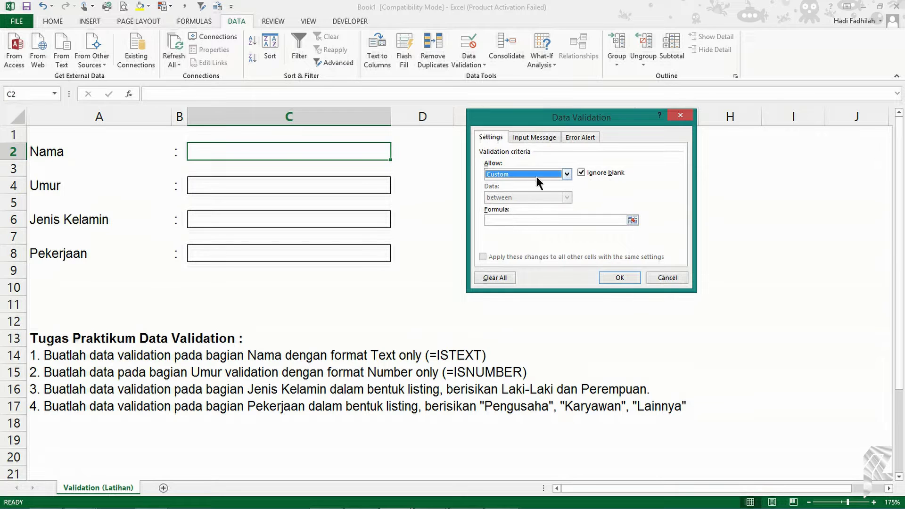
pyautogui.click(536, 222)
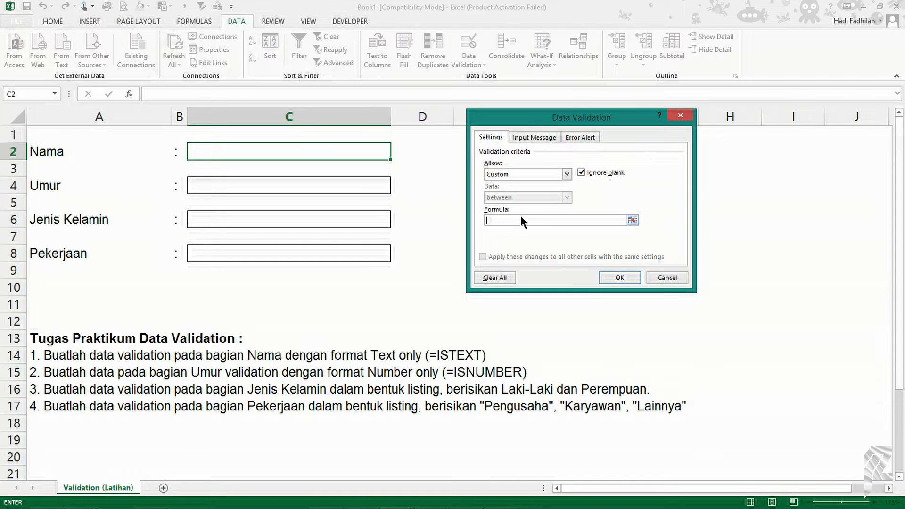
pyautogui.write('=istext(')
pyautogui.click(359, 155)
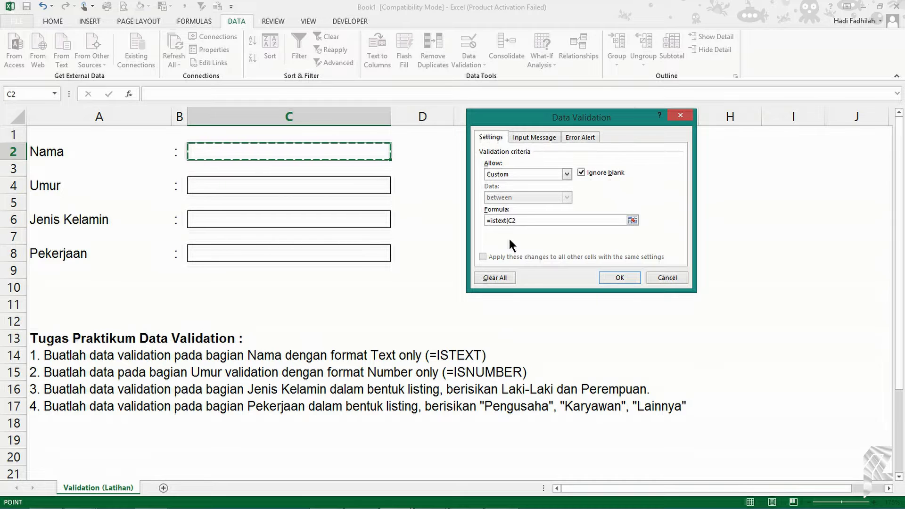
pyautogui.write(')')
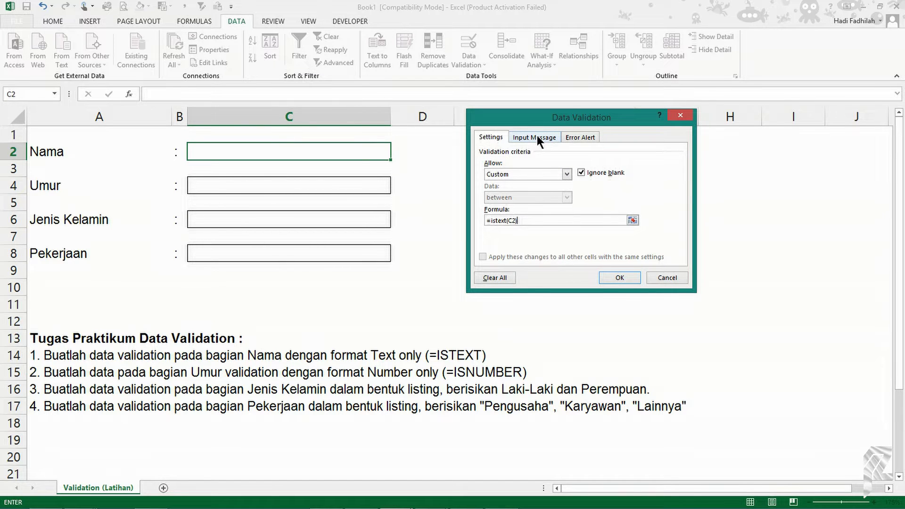
# Give the Nama cell's validation an input message titled "Masukan nama" with the text "Minimum 15 karakter"
pyautogui.moveTo(555, 119); pyautogui.dragTo(563, 141)
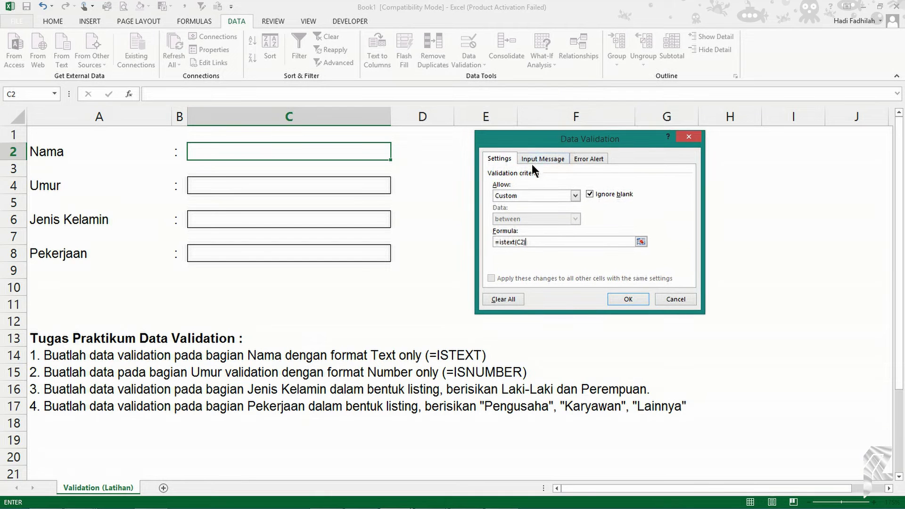
pyautogui.click(546, 159)
pyautogui.click(590, 159)
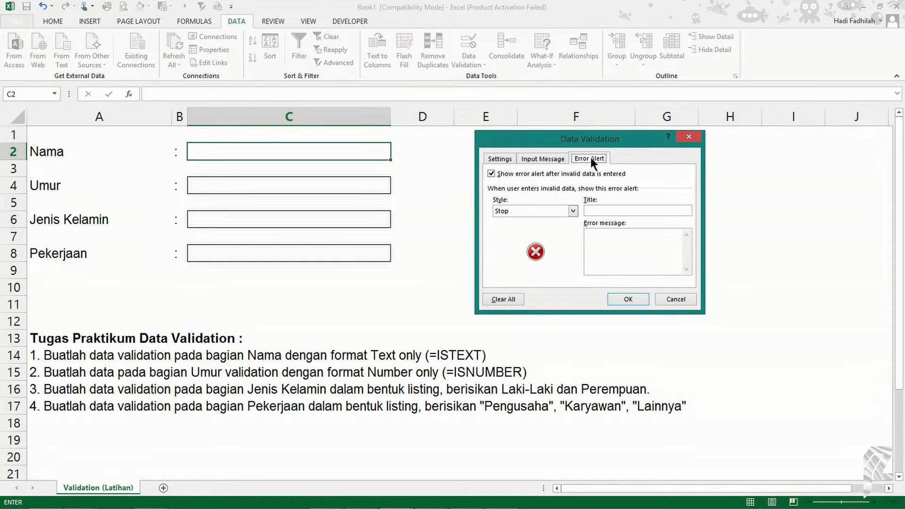
pyautogui.click(542, 160)
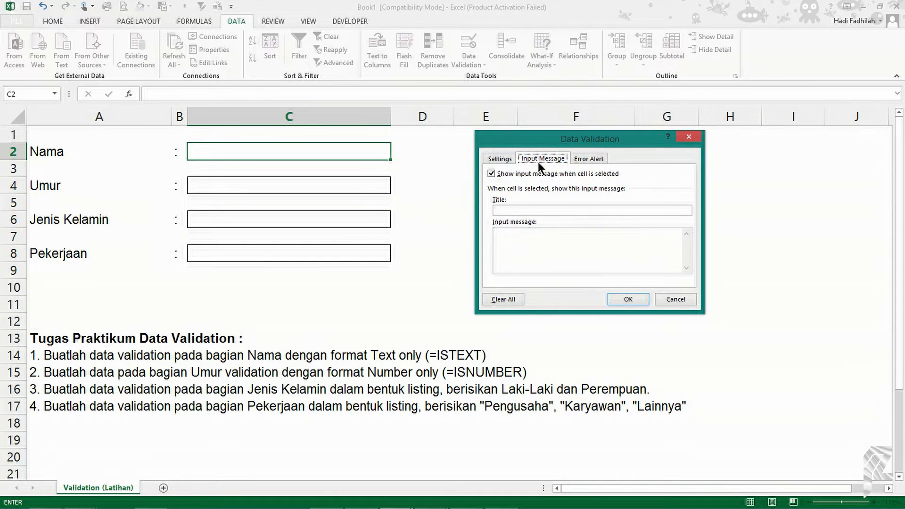
pyautogui.click(515, 212)
pyautogui.write('Masukan ')
pyautogui.write('nama')
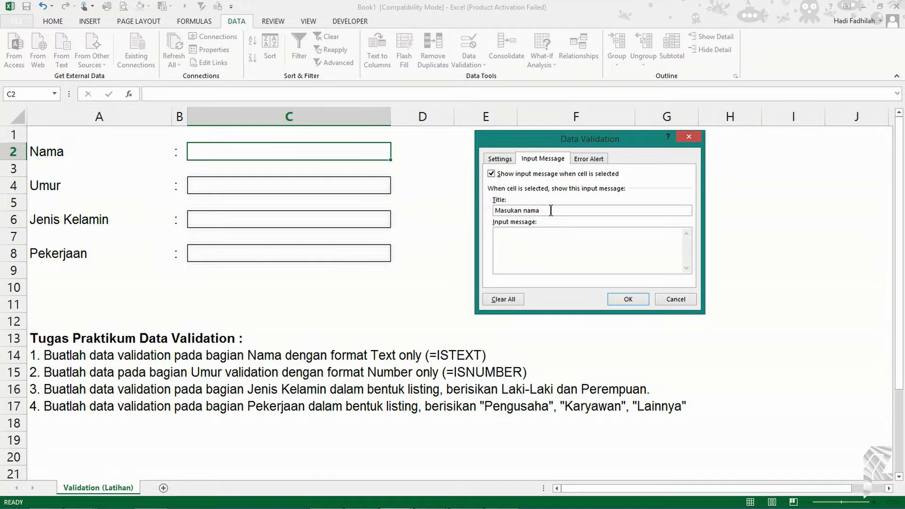
pyautogui.write('Minumum')
pyautogui.press('BackSpace')
pyautogui.press('BackSpace')
pyautogui.press('BackSpace')
pyautogui.press('BackSpace')
pyautogui.write('imum 15 karakter')
# Examine the Information, Warning and Stop styles of the Nama cell's error alert, and review its input message
pyautogui.click(598, 159)
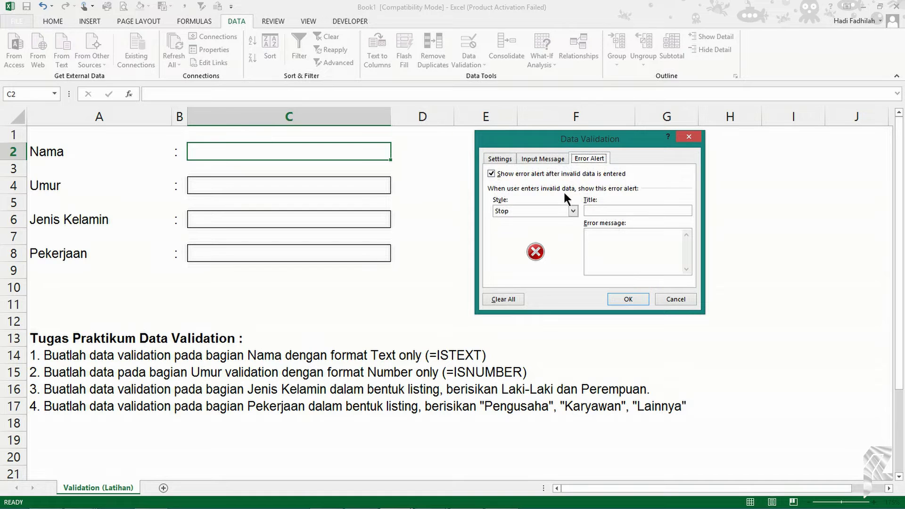
pyautogui.click(562, 211)
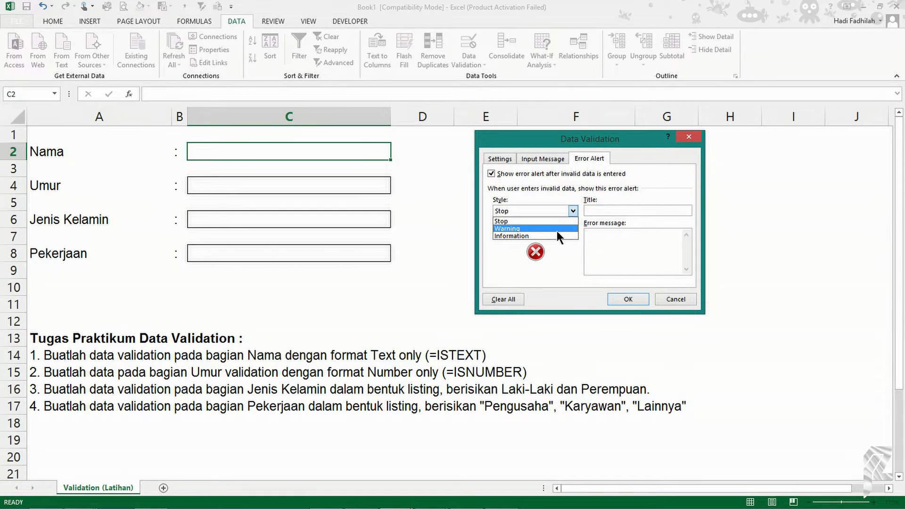
pyautogui.click(558, 235)
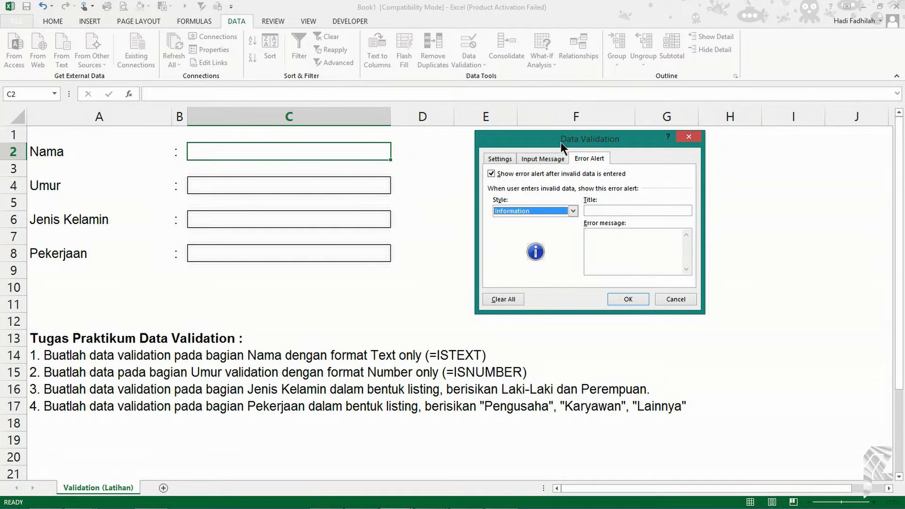
pyautogui.moveTo(561, 142); pyautogui.dragTo(531, 148)
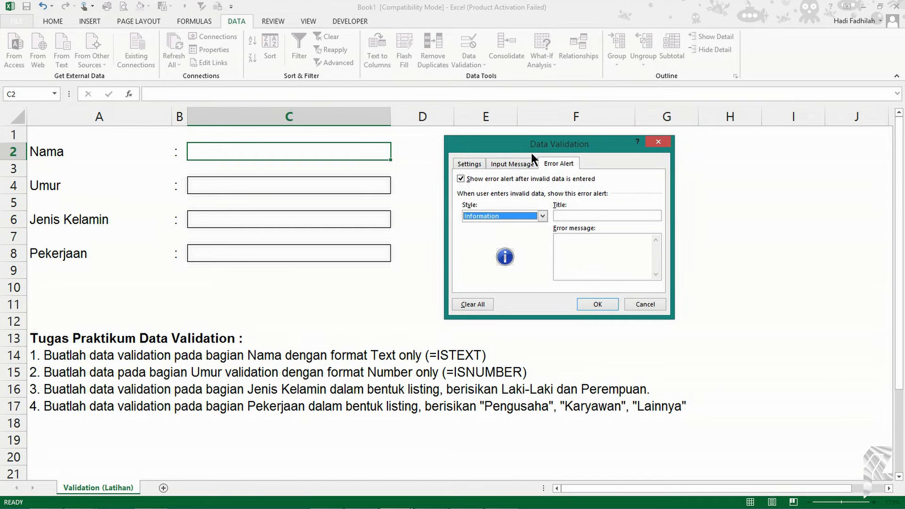
pyautogui.click(529, 218)
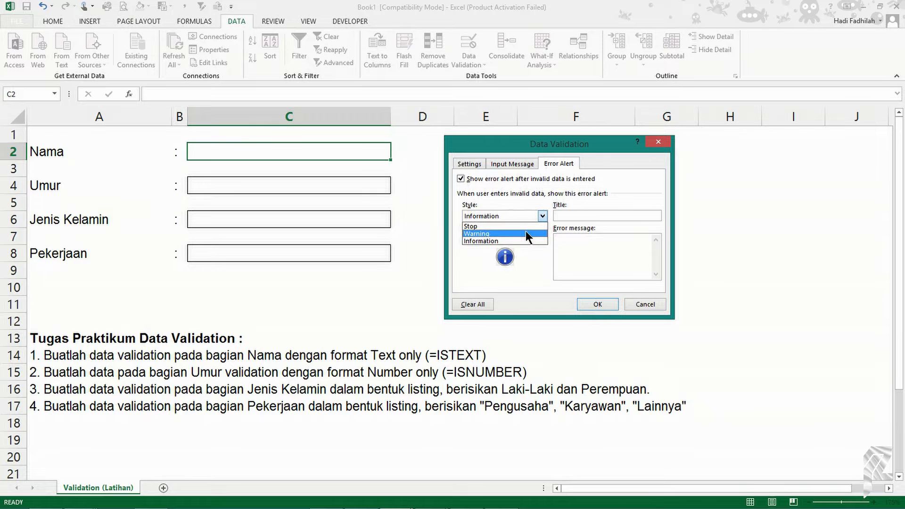
pyautogui.click(525, 233)
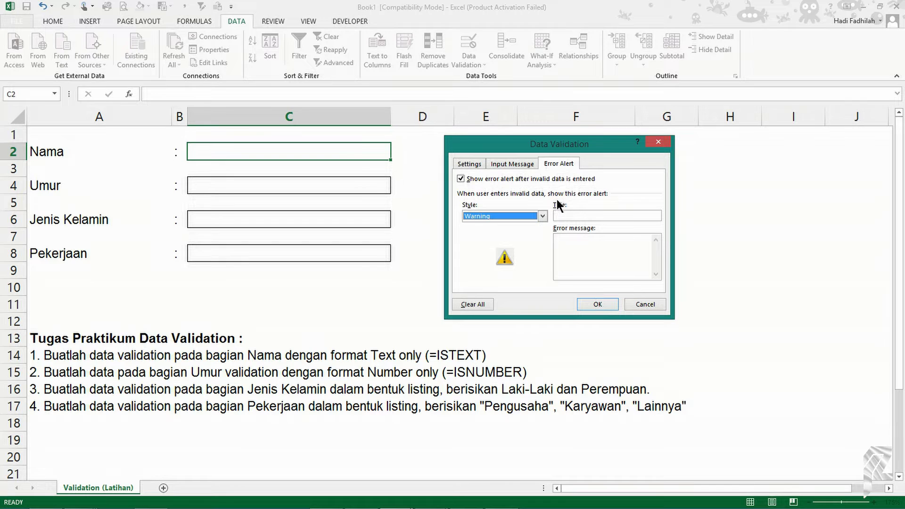
pyautogui.click(543, 216)
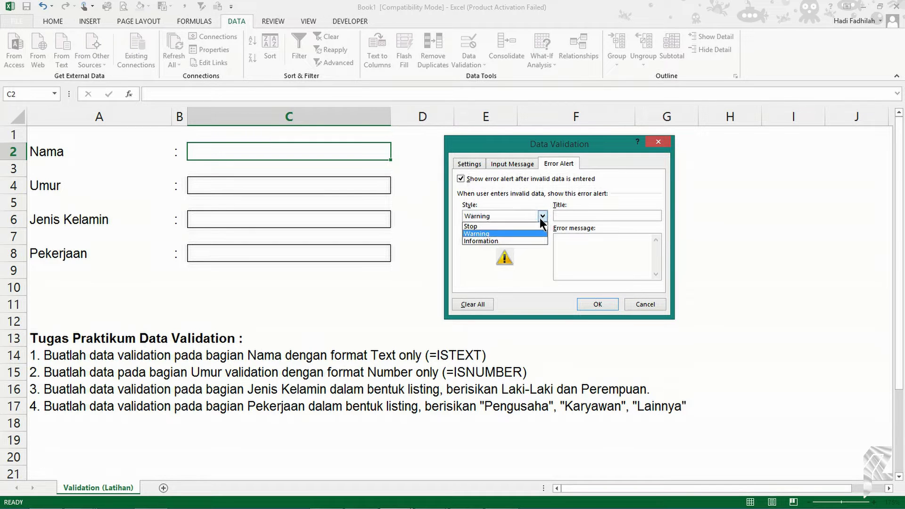
pyautogui.click(523, 227)
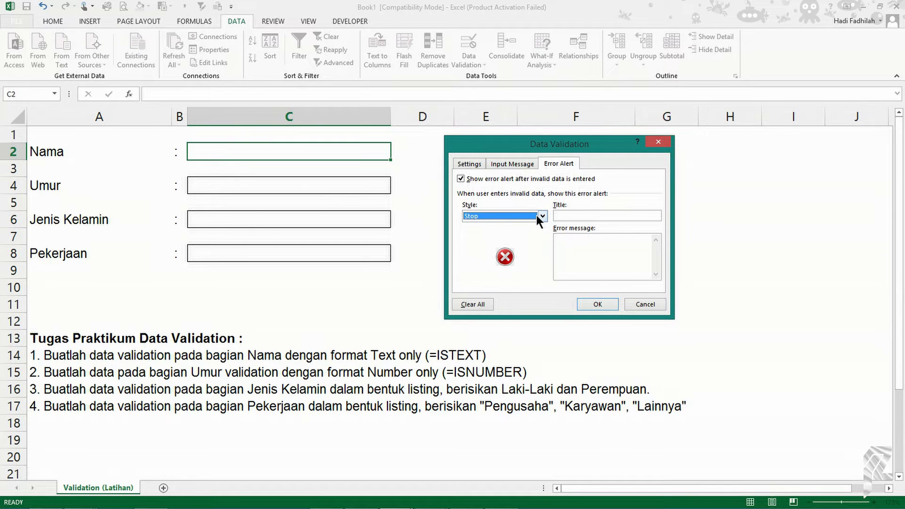
pyautogui.click(537, 216)
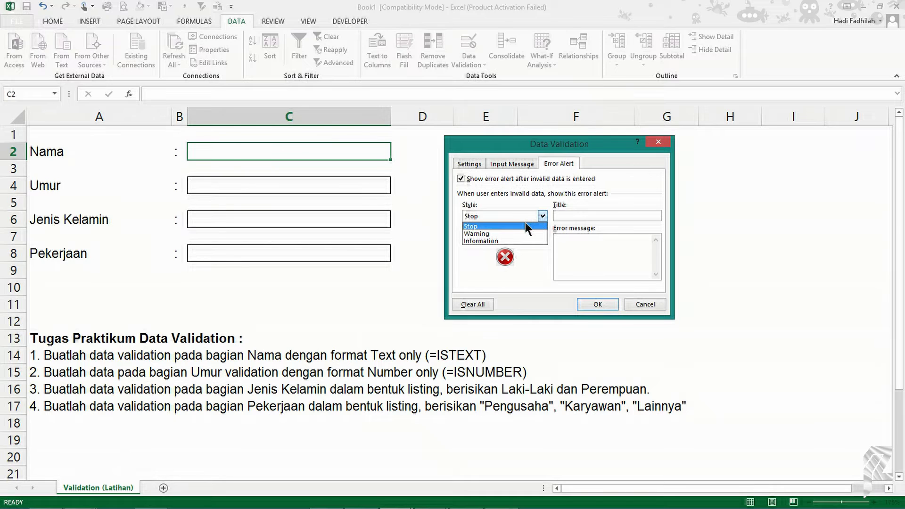
pyautogui.click(526, 225)
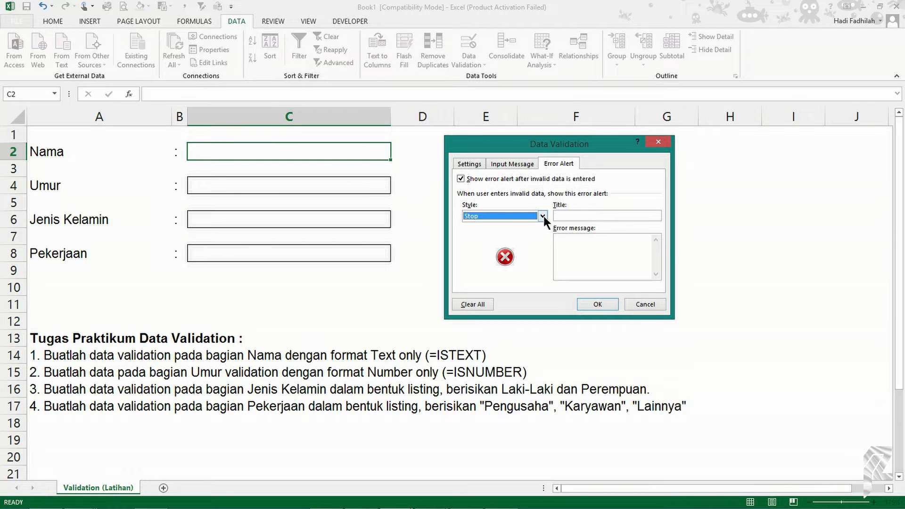
pyautogui.click(519, 164)
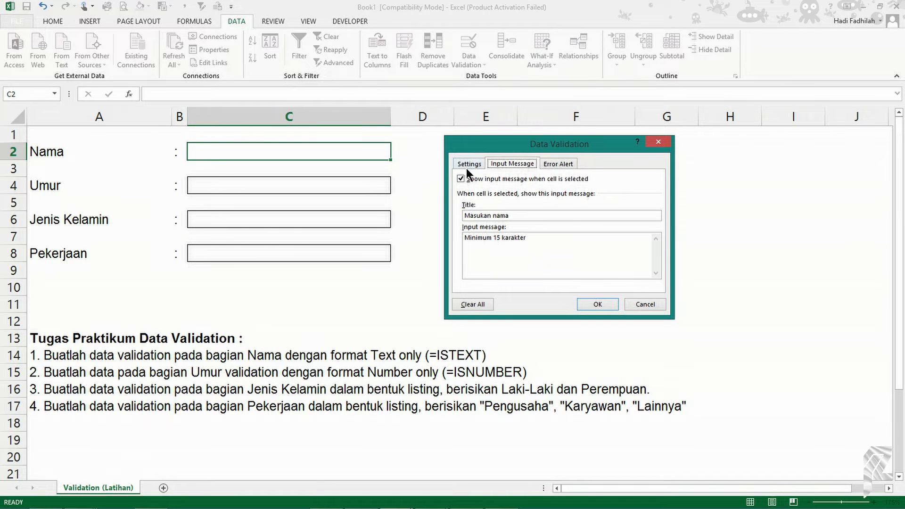
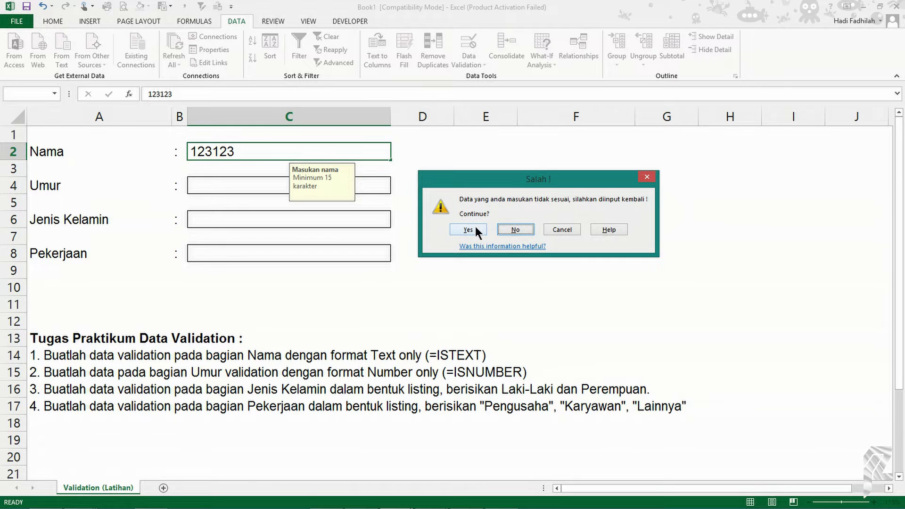
# Accept the invalid entry 123123 in the Nama cell and set its validation's error alert style to Stop
pyautogui.click(476, 231)
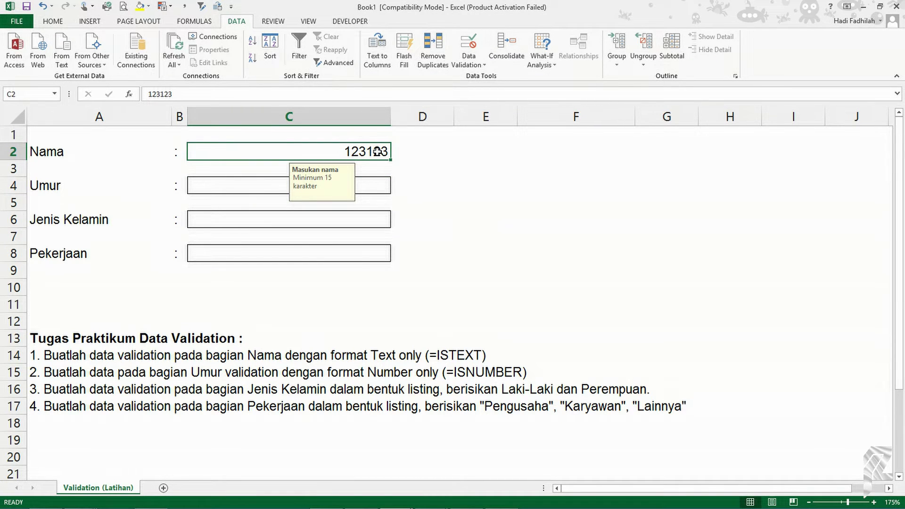
pyautogui.click(469, 47)
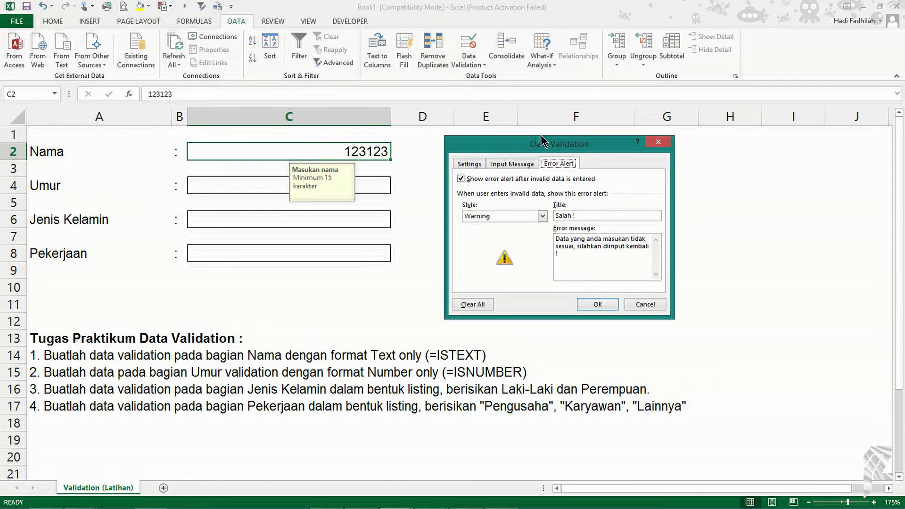
pyautogui.click(543, 216)
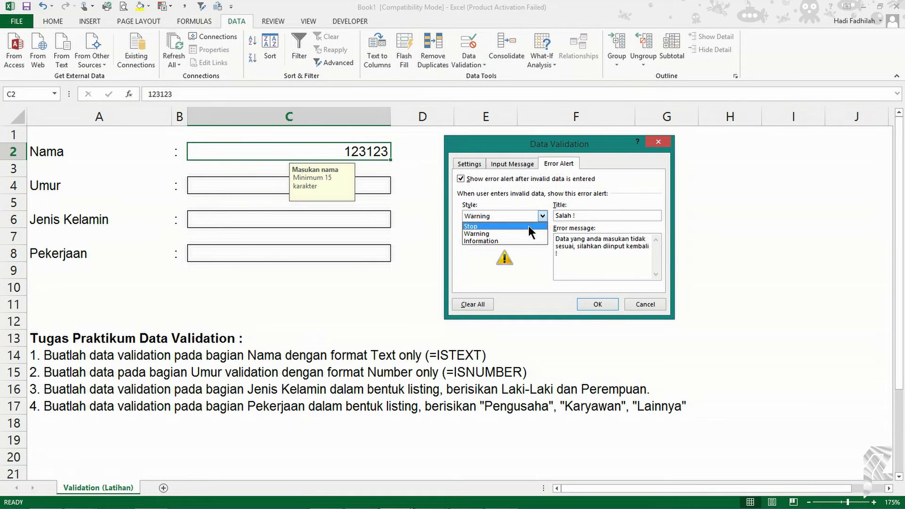
pyautogui.click(527, 225)
pyautogui.click(615, 304)
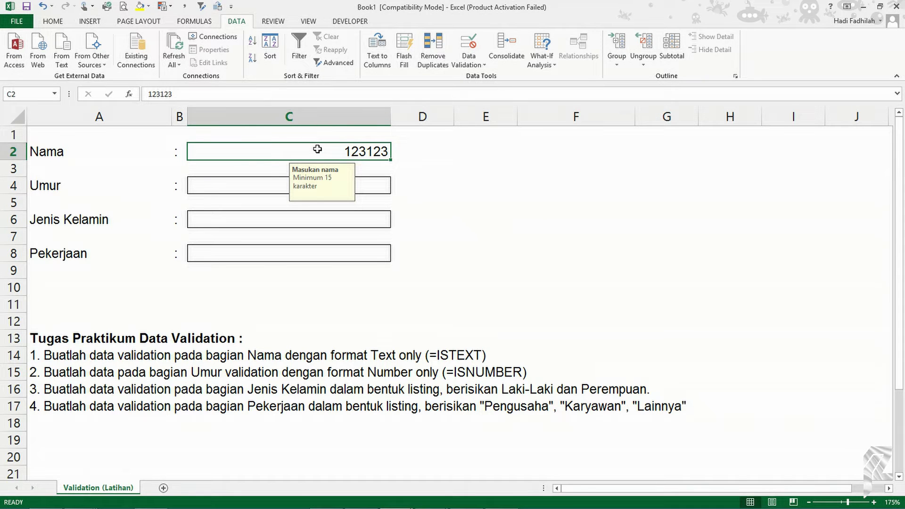
pyautogui.write('1214817948')
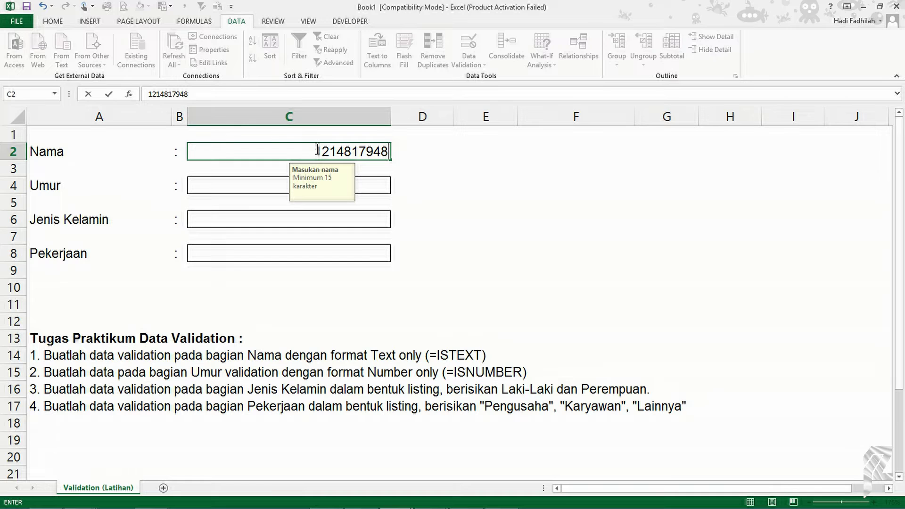
pyautogui.press('Return')
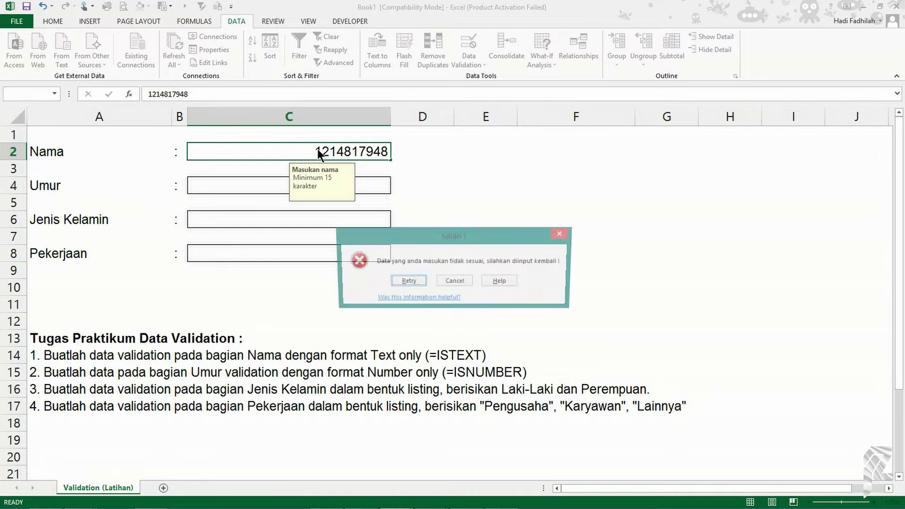
pyautogui.moveTo(431, 238); pyautogui.dragTo(501, 160)
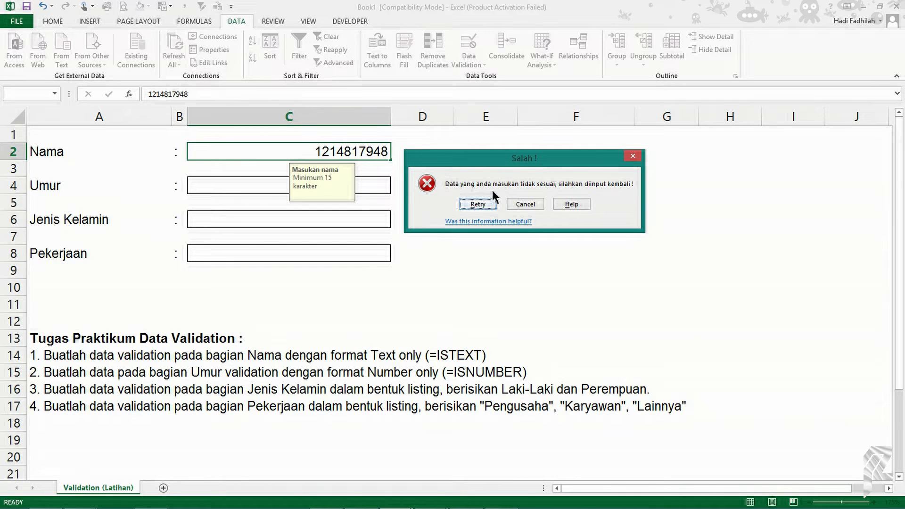
pyautogui.moveTo(518, 162)
pyautogui.mouseDown()
pyautogui.moveTo(529, 164)
pyautogui.moveTo(522, 151)
pyautogui.mouseUp()
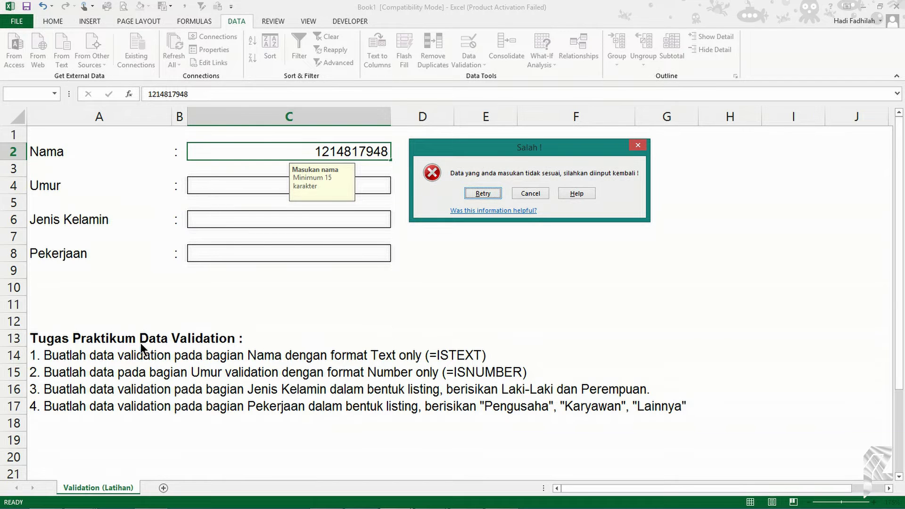
# Retry the Nama entry, replacing the number with a person's first name as text
pyautogui.click(489, 194)
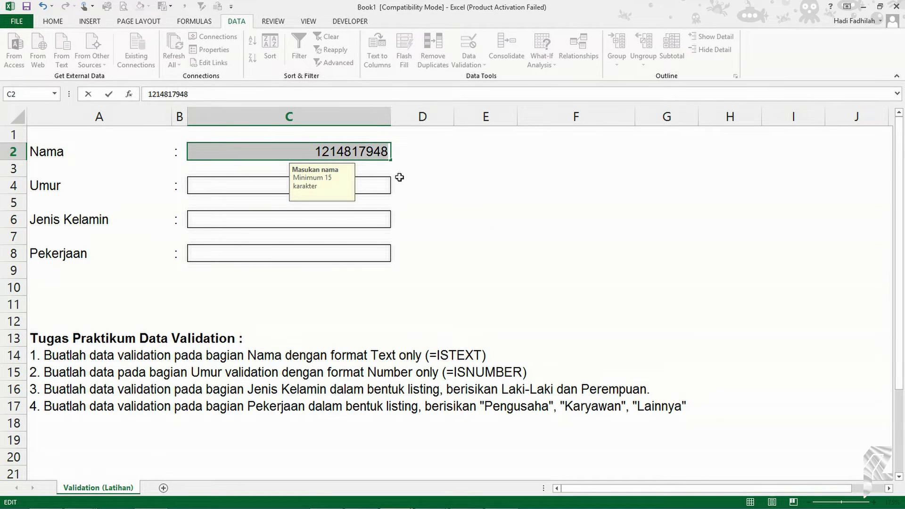
pyautogui.write('Andi')
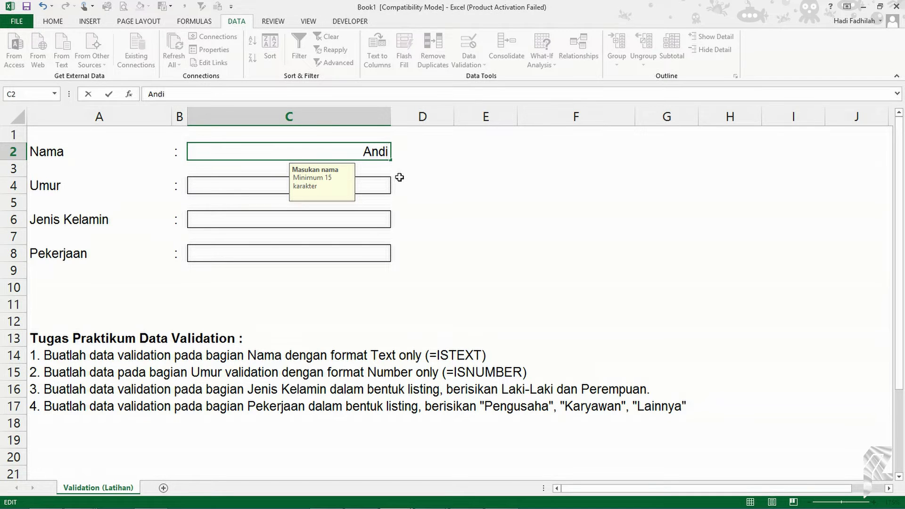
pyautogui.press('Return')
# Set a Custom data validation criterion on the Umur cell C4 with the formula =isnumber(C4)
pyautogui.click(376, 182)
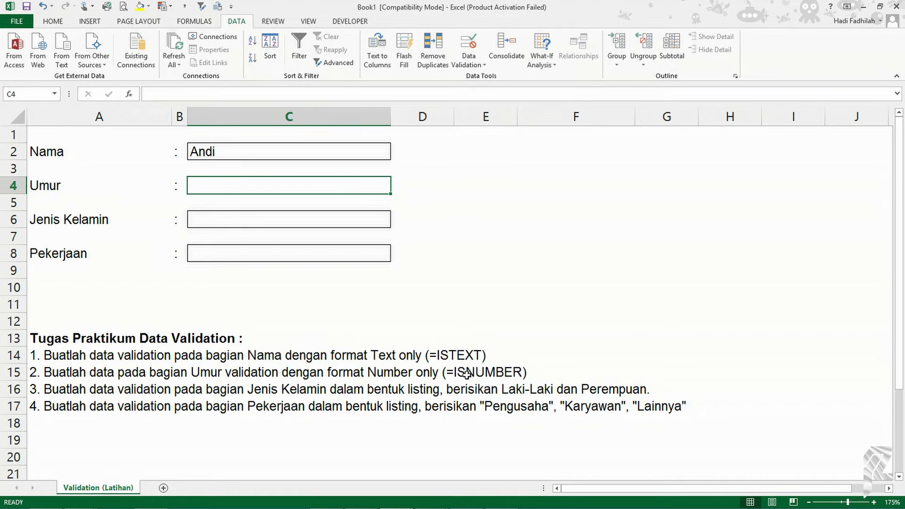
pyautogui.click(468, 44)
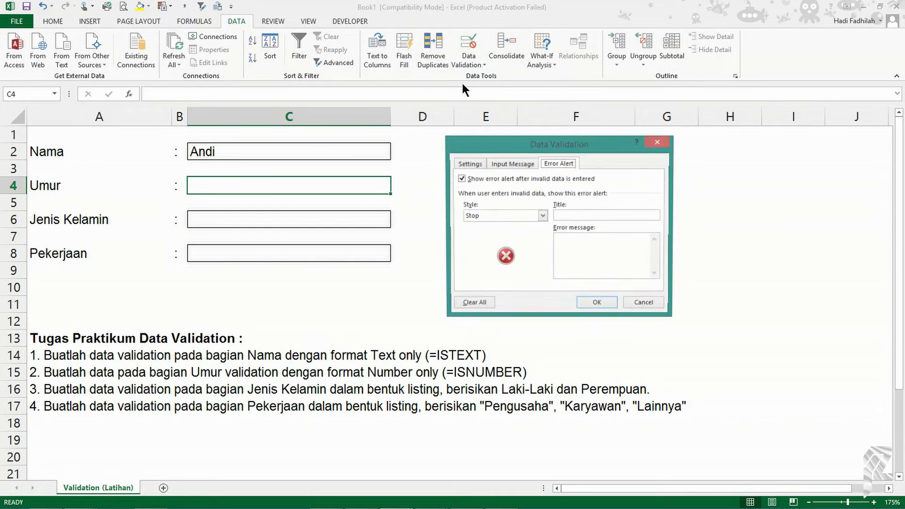
pyautogui.click(470, 165)
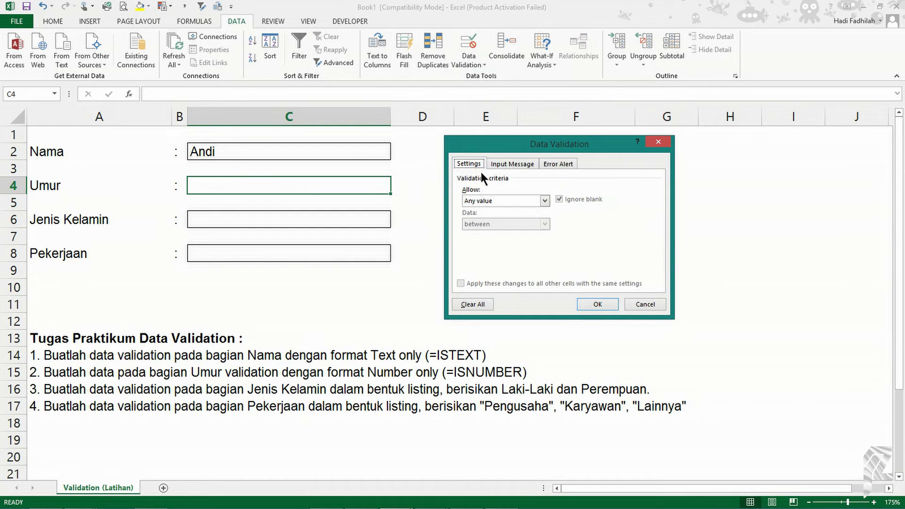
pyautogui.click(506, 202)
pyautogui.click(502, 262)
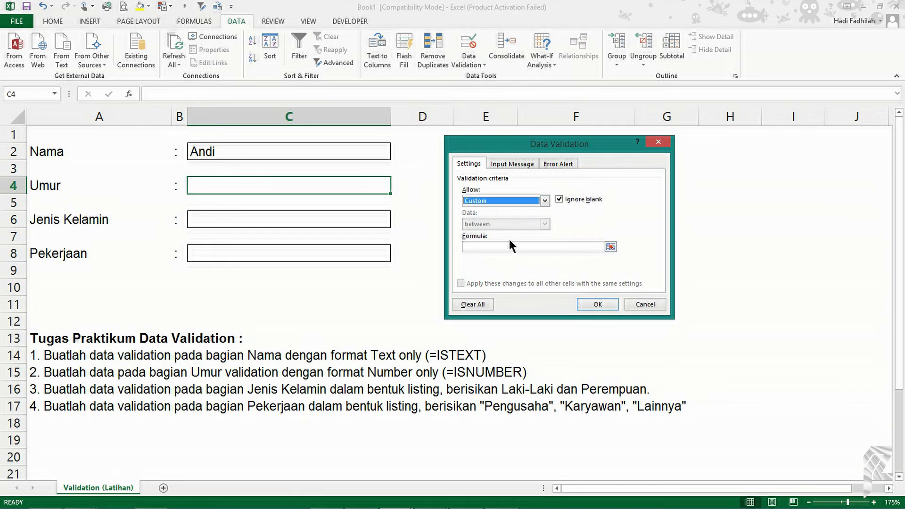
pyautogui.click(509, 246)
pyautogui.write('=')
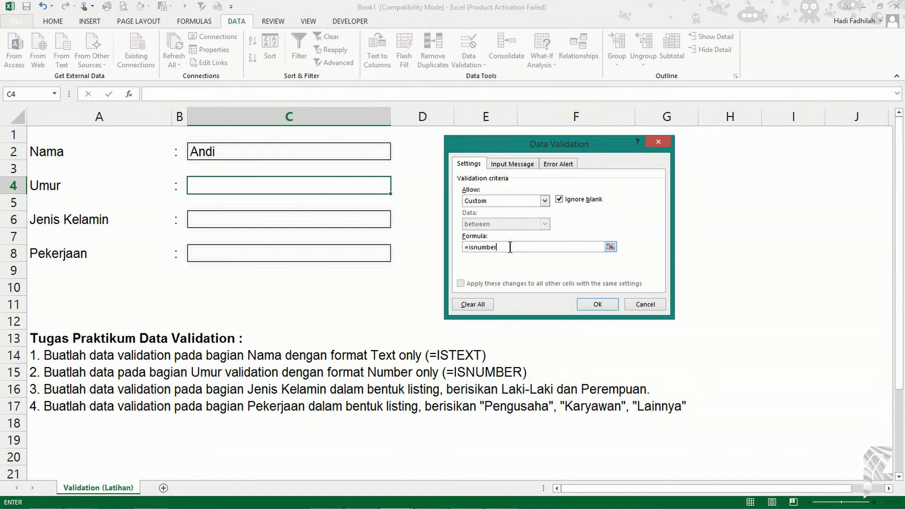
pyautogui.write('isnumber')
pyautogui.hotkey('shift', 'space')
pyautogui.press('BackSpace')
pyautogui.press('BackSpace')
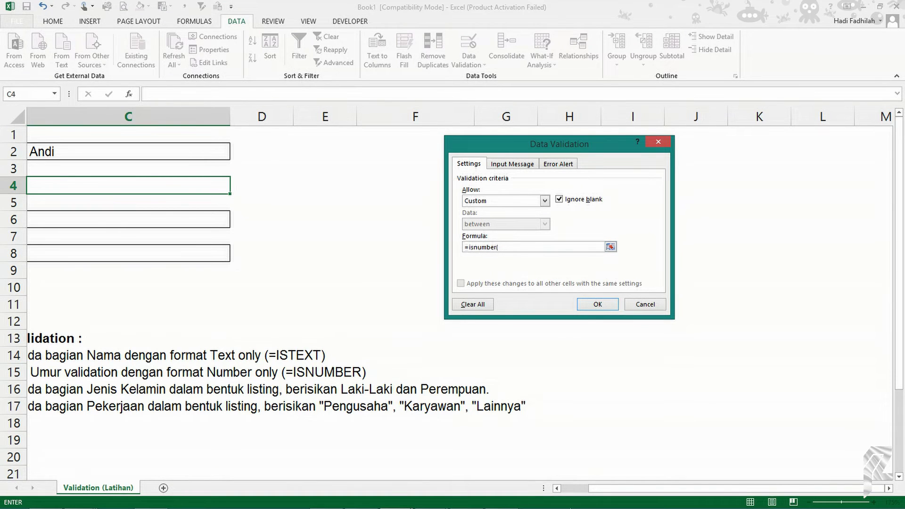
pyautogui.write('(')
pyautogui.moveTo(583, 499); pyautogui.dragTo(561, 499)
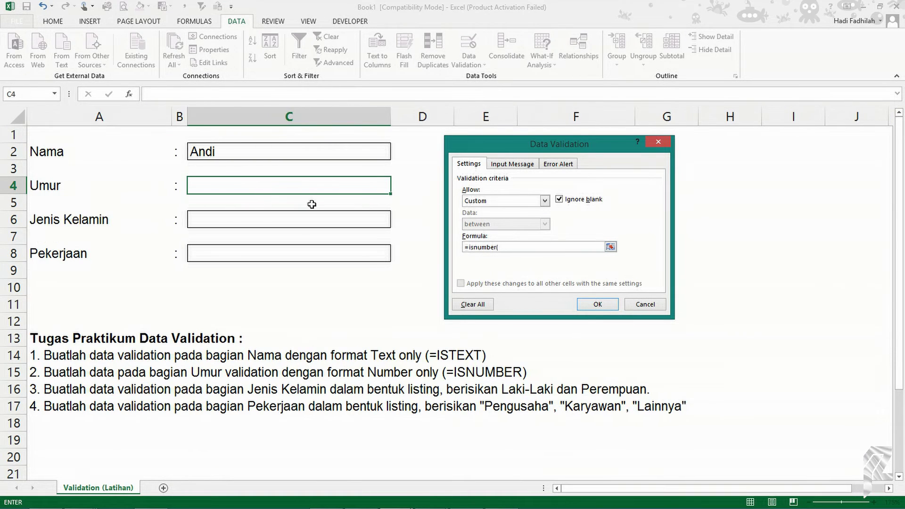
pyautogui.click(315, 183)
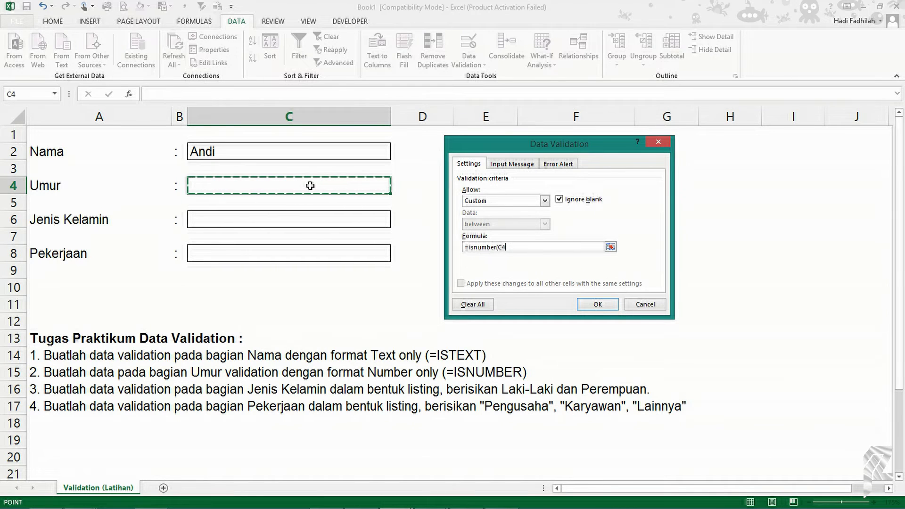
pyautogui.write(')')
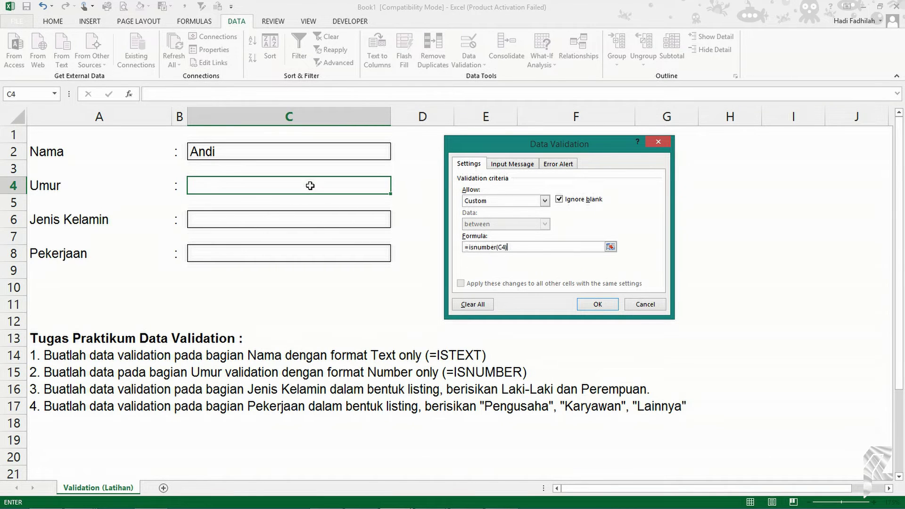
# Review the Umur validation's input message, error alert and criterion settings, and apply the validation
pyautogui.click(515, 165)
pyautogui.click(562, 165)
pyautogui.click(527, 165)
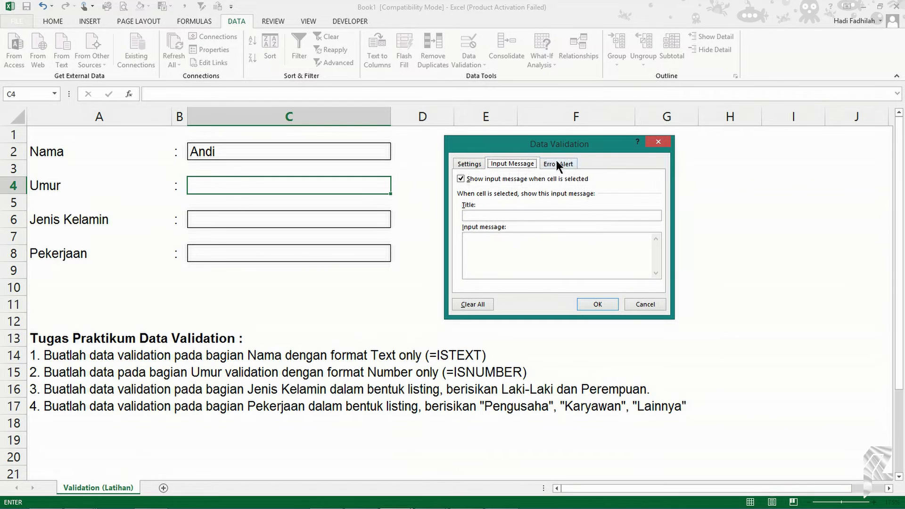
pyautogui.click(557, 164)
pyautogui.click(514, 164)
pyautogui.click(550, 164)
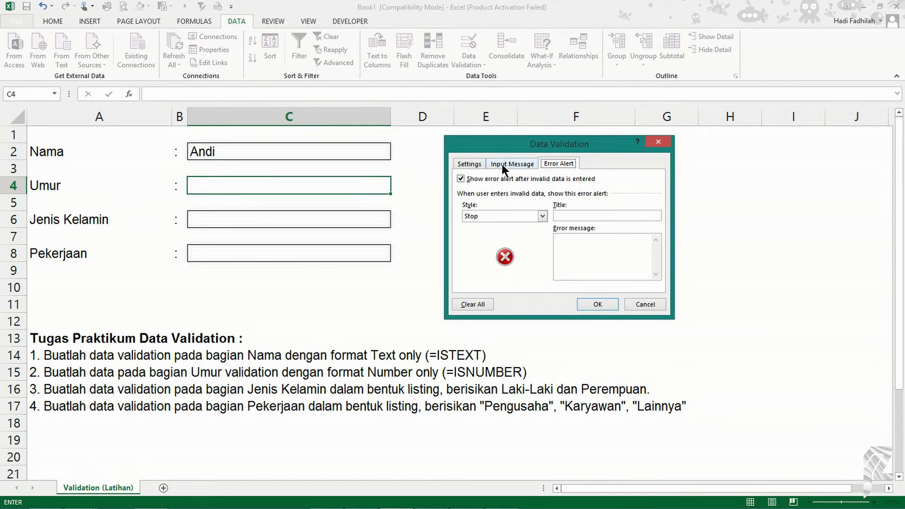
pyautogui.click(475, 165)
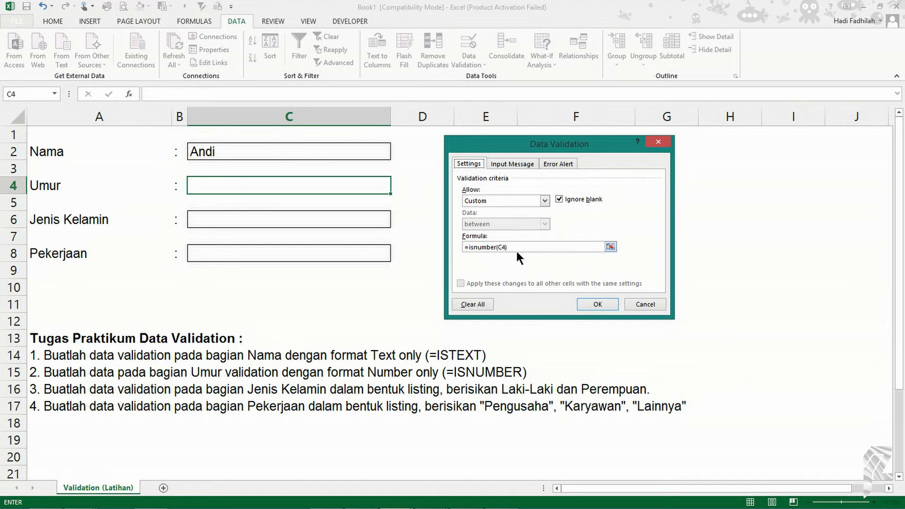
pyautogui.click(597, 304)
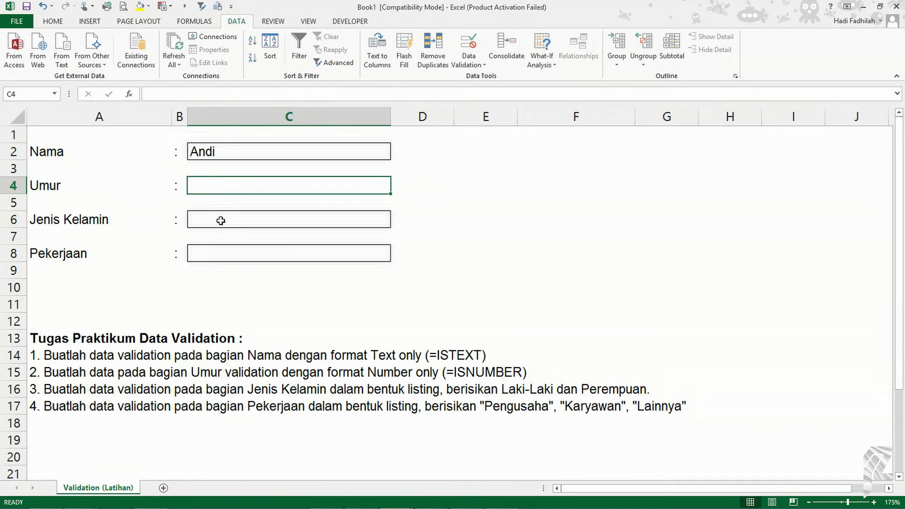
# Apply a List data validation to the Jenis Kelamin cell C6 with the source Laki-Laki;Permpuan
pyautogui.click(220, 221)
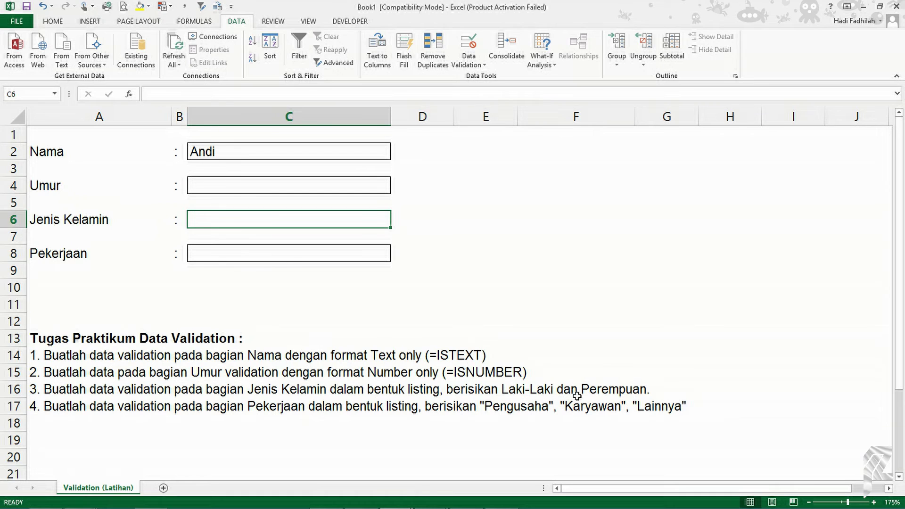
pyautogui.click(472, 43)
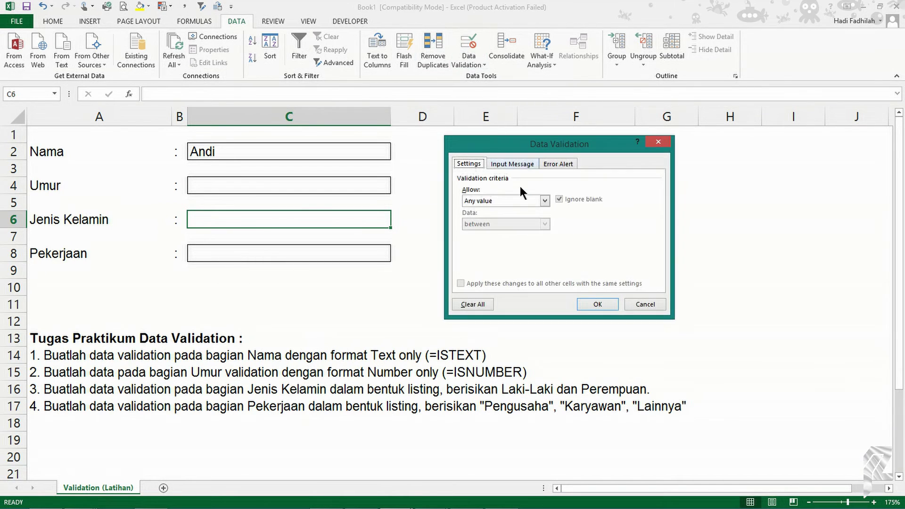
pyautogui.click(528, 199)
pyautogui.click(514, 235)
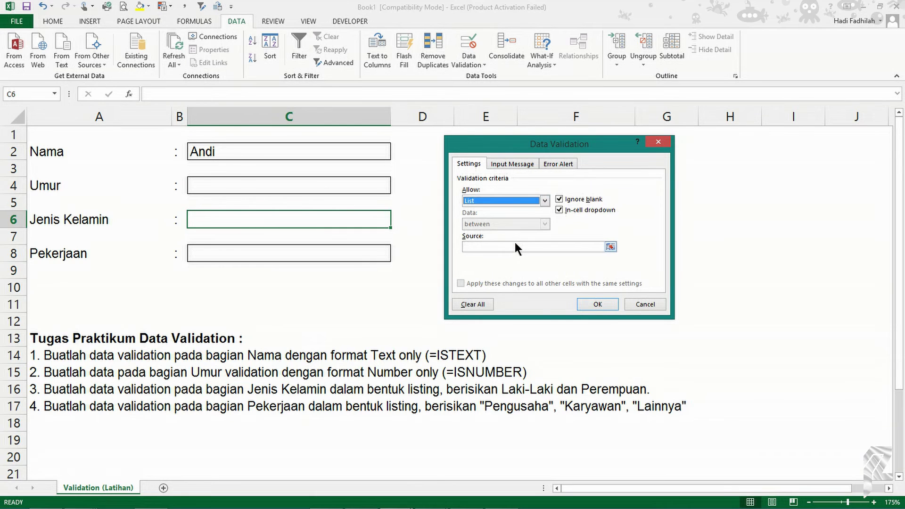
pyautogui.click(515, 247)
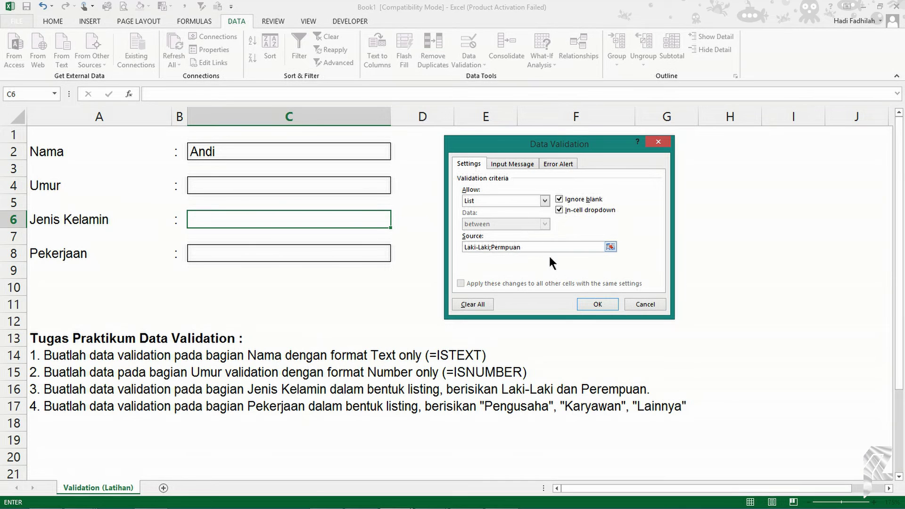
pyautogui.click(596, 304)
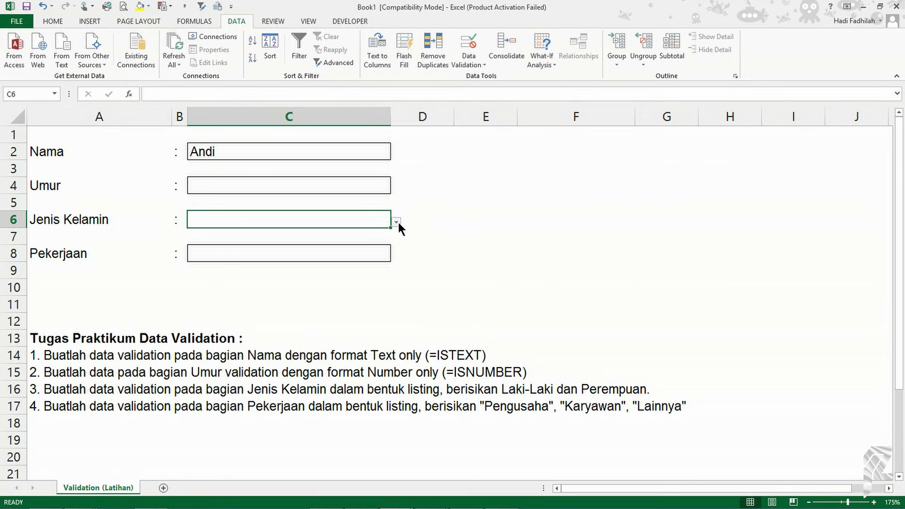
# Test the Jenis Kelamin dropdown by choosing Laki-Laki, and switch the entry to Permpuan
pyautogui.click(397, 221)
pyautogui.click(384, 234)
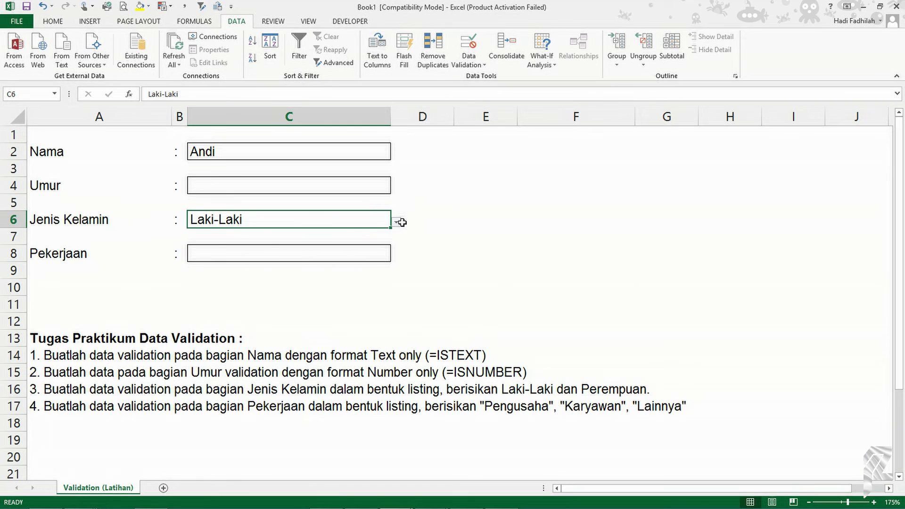
pyautogui.click(402, 222)
pyautogui.click(387, 219)
pyautogui.click(395, 223)
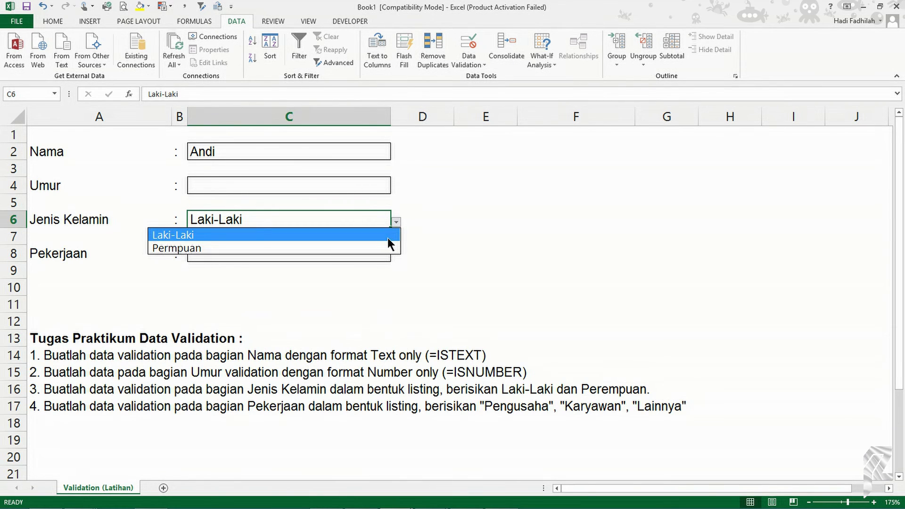
pyautogui.click(384, 247)
# Highlight the fourth task in row 17 to read its Pekerjaan list requirements, and select the Pekerjaan cell C8
pyautogui.click(345, 256)
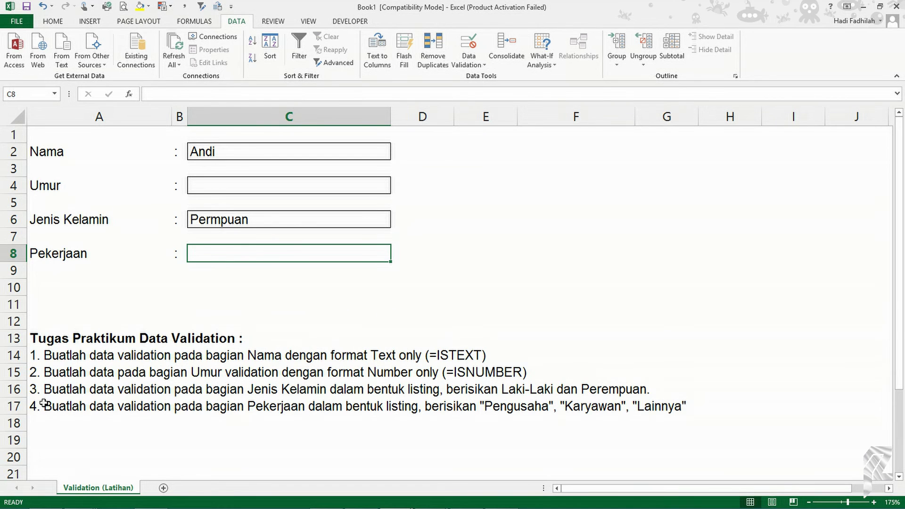
pyautogui.click(41, 389)
pyautogui.click(14, 408)
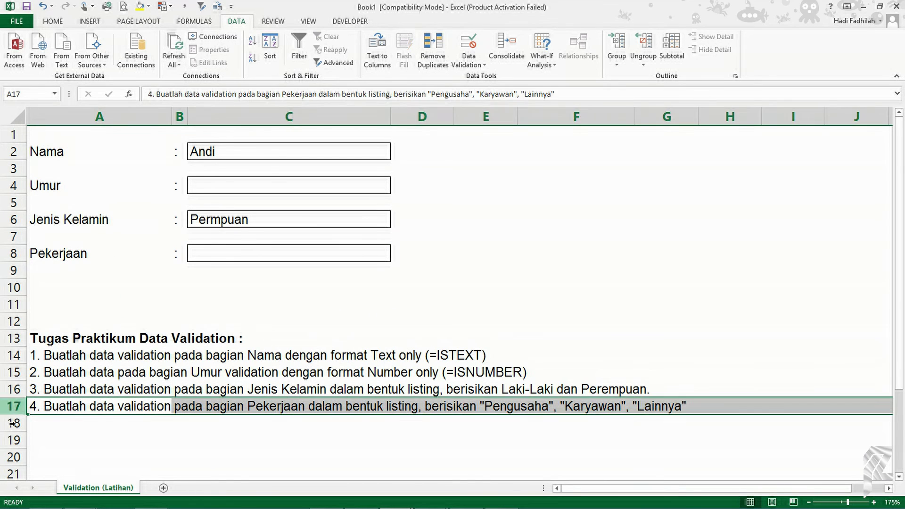
pyautogui.click(246, 258)
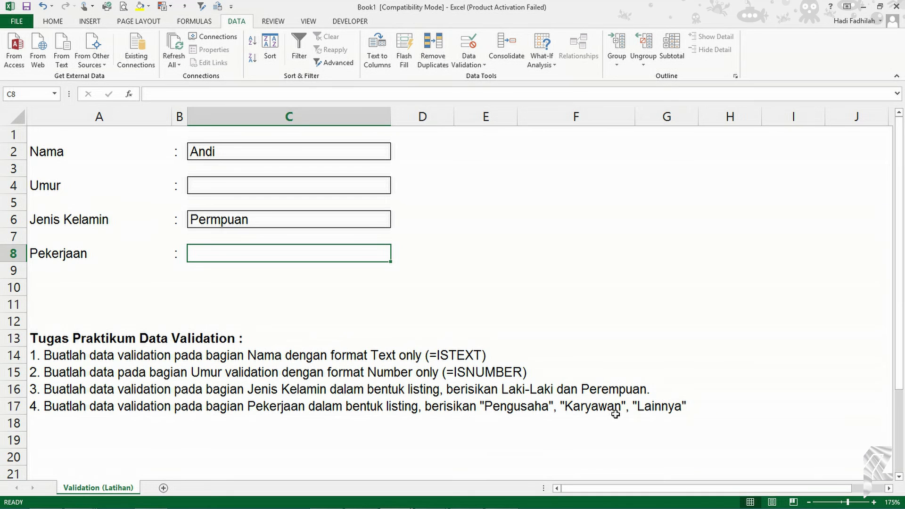
# Apply a List data validation to the Pekerjaan cell C8 with the source Pengusaha;Karyawan;Lainnya
pyautogui.click(464, 44)
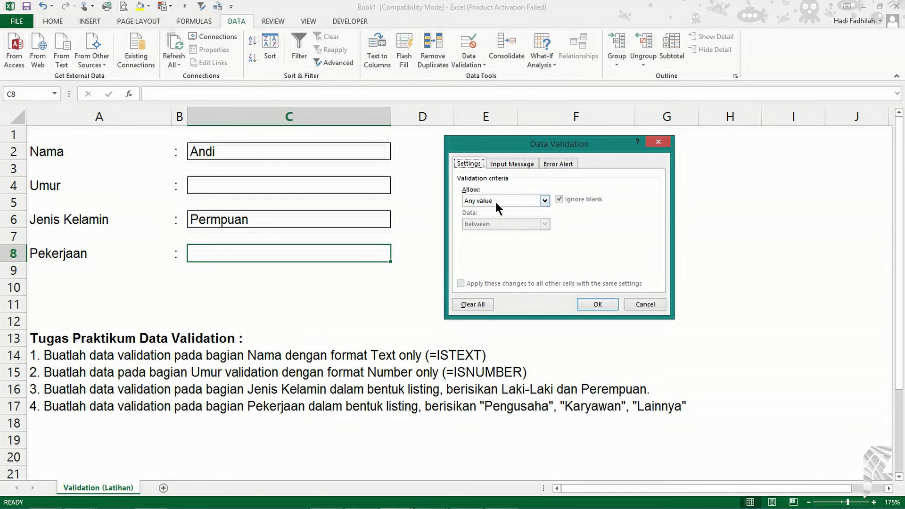
pyautogui.click(495, 202)
pyautogui.click(495, 262)
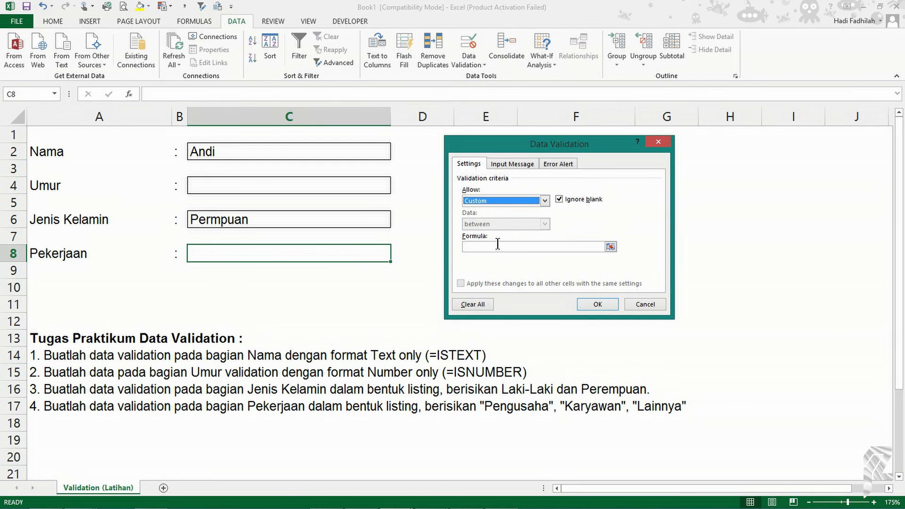
pyautogui.click(498, 246)
pyautogui.write('Pen')
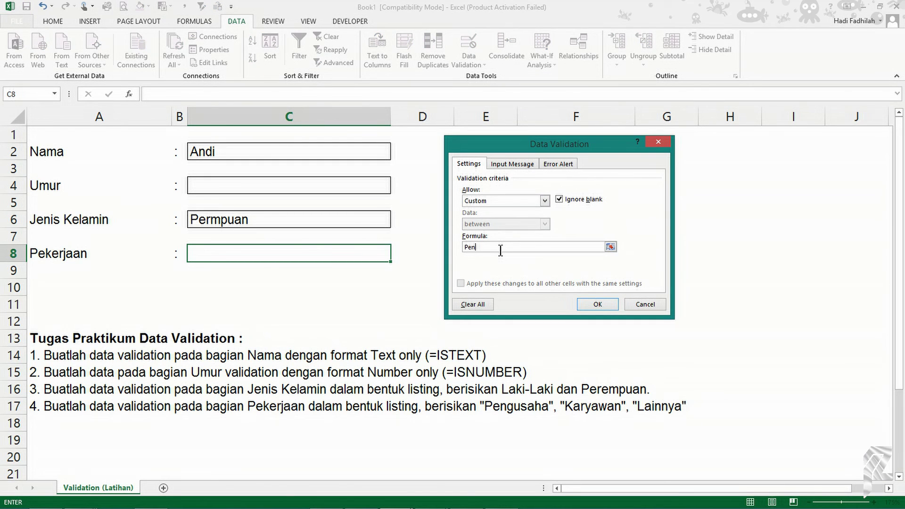
pyautogui.write('gusaha;Karyawan;Lainnya')
pyautogui.click(532, 201)
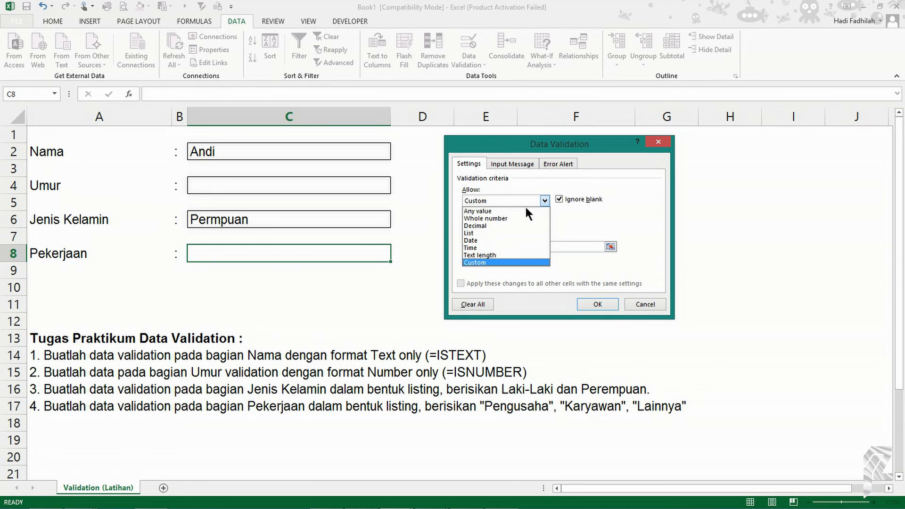
pyautogui.click(514, 233)
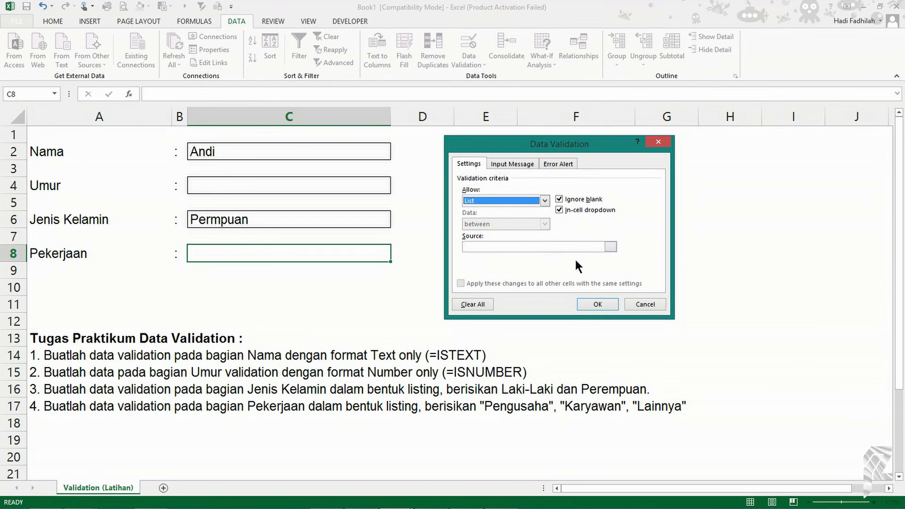
pyautogui.click(600, 304)
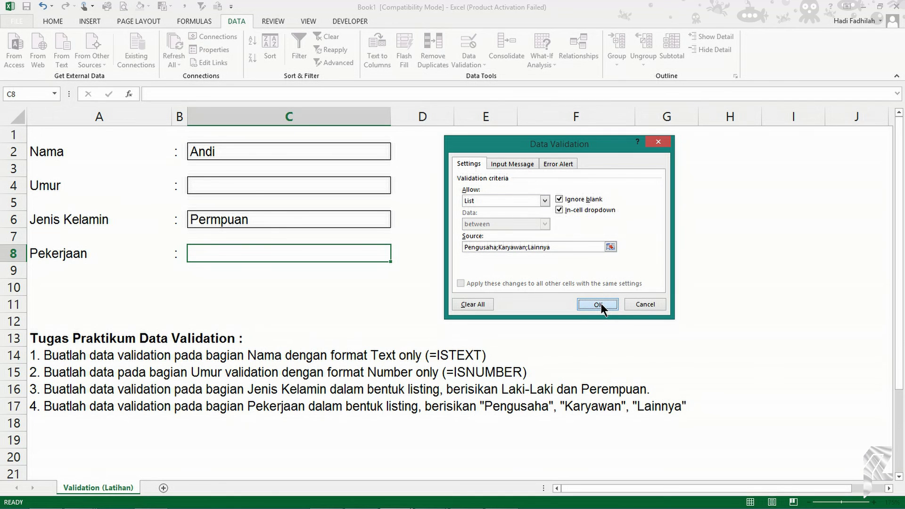
# Test the Pekerjaan dropdown by choosing Pengusaha, and switch the entry to Karyawan
pyautogui.click(397, 256)
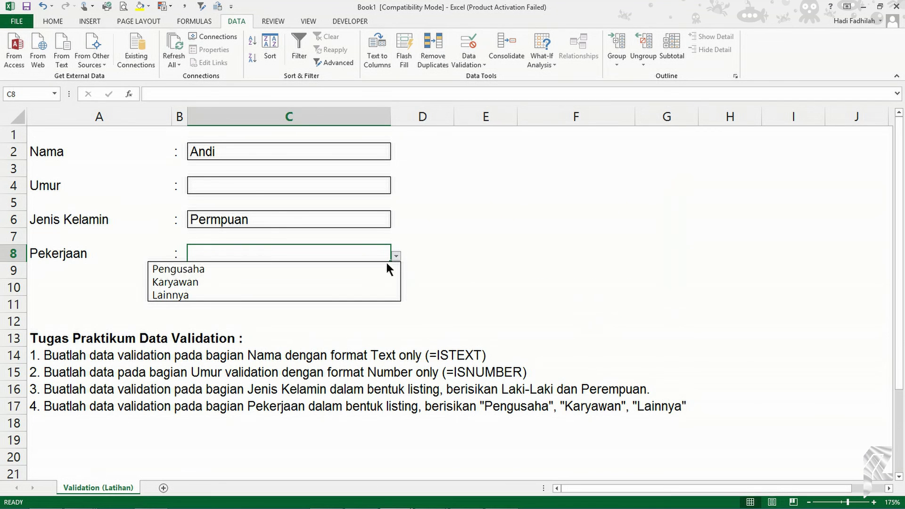
pyautogui.click(363, 270)
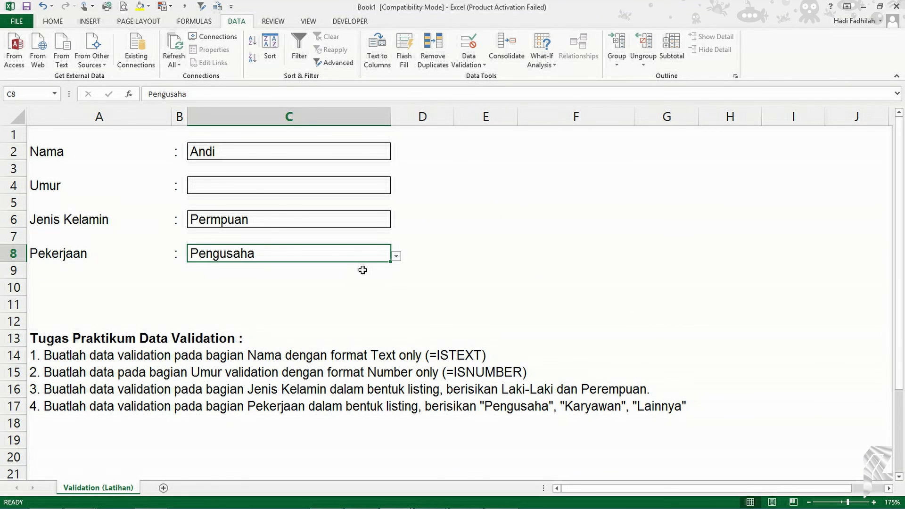
pyautogui.click(401, 257)
pyautogui.click(370, 256)
pyautogui.click(397, 256)
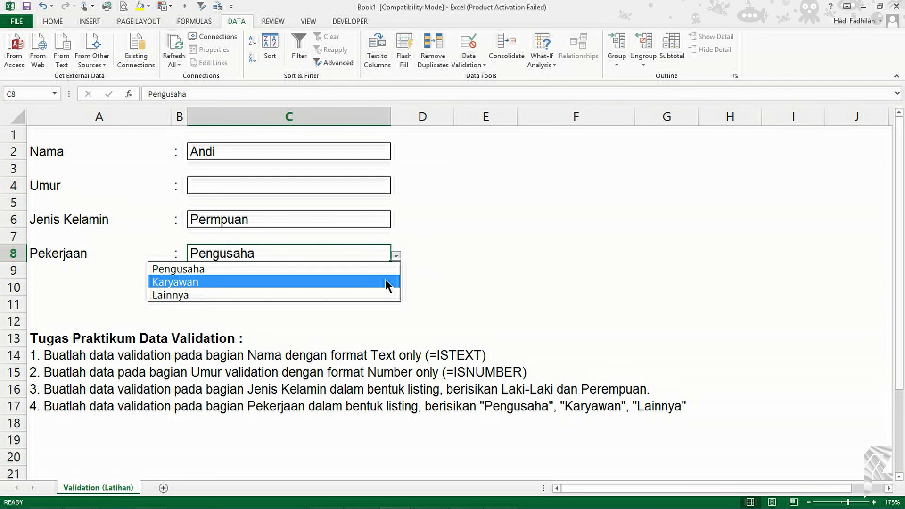
pyautogui.click(386, 282)
# Test the Umur cell's number validation by entering 17 in C4
pyautogui.click(288, 187)
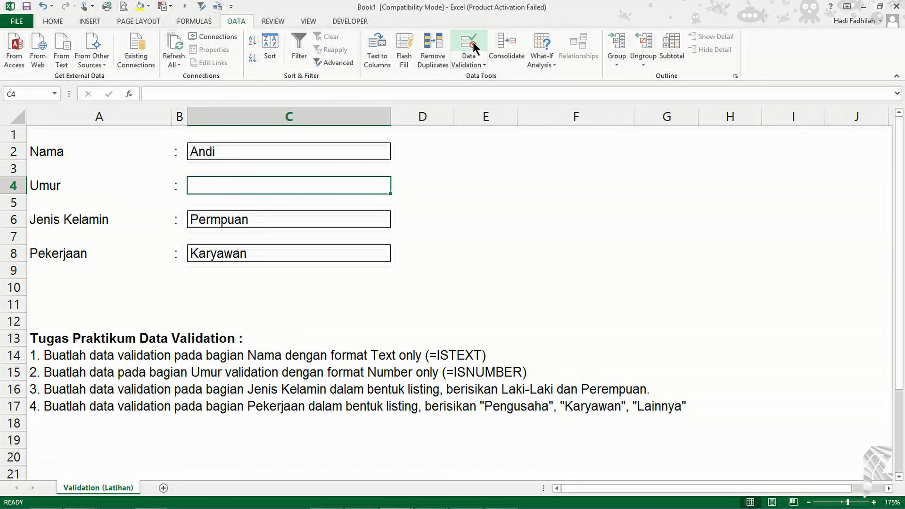
pyautogui.write('14')
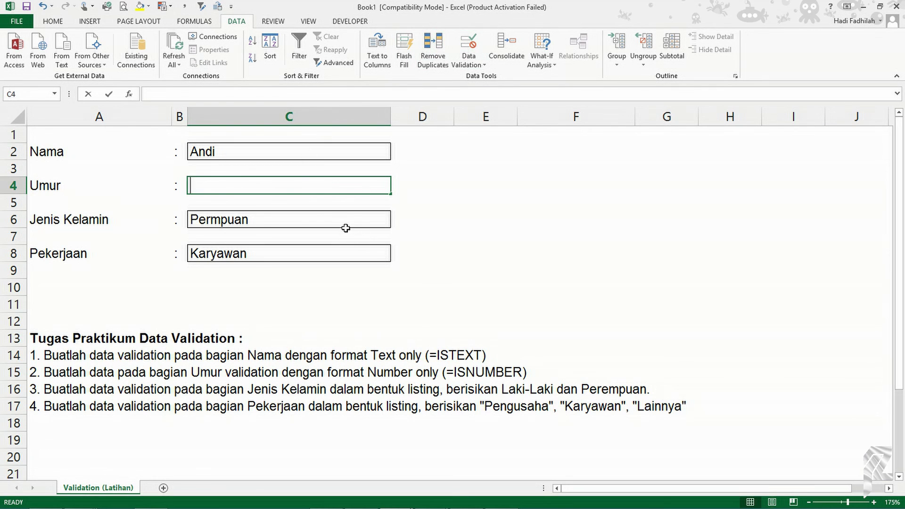
pyautogui.press('BackSpace')
pyautogui.write('7')
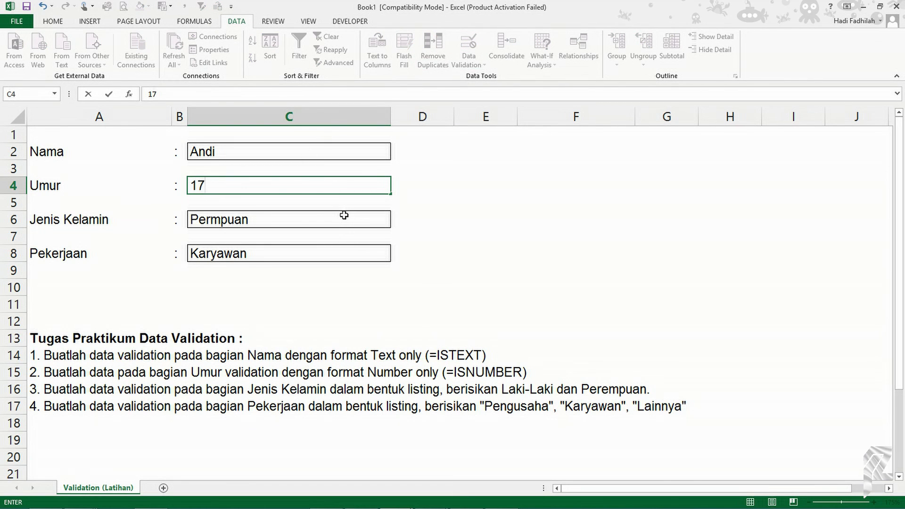
pyautogui.press('Return')
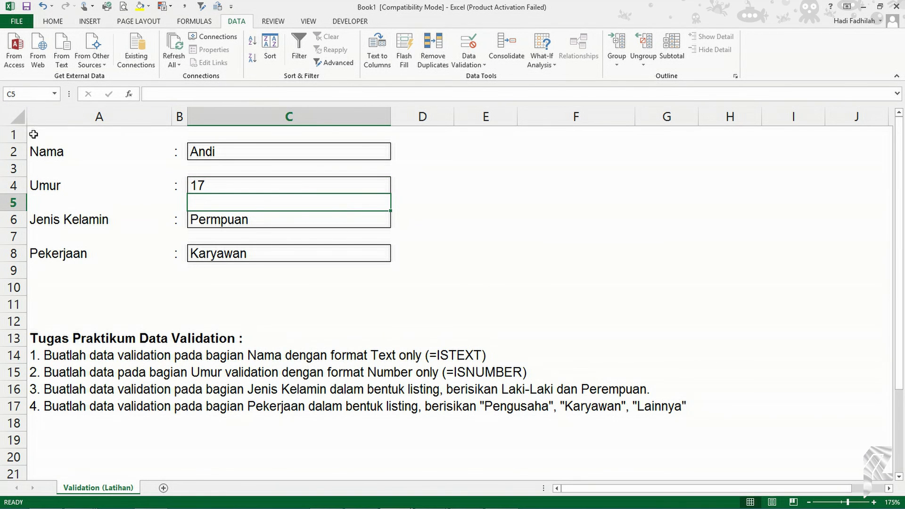
pyautogui.moveTo(33, 133); pyautogui.dragTo(874, 469)
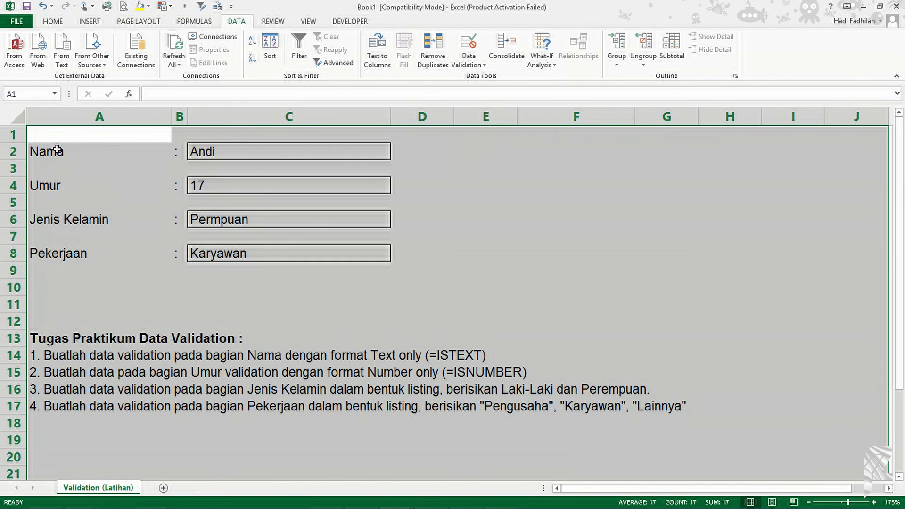
pyautogui.click(56, 136)
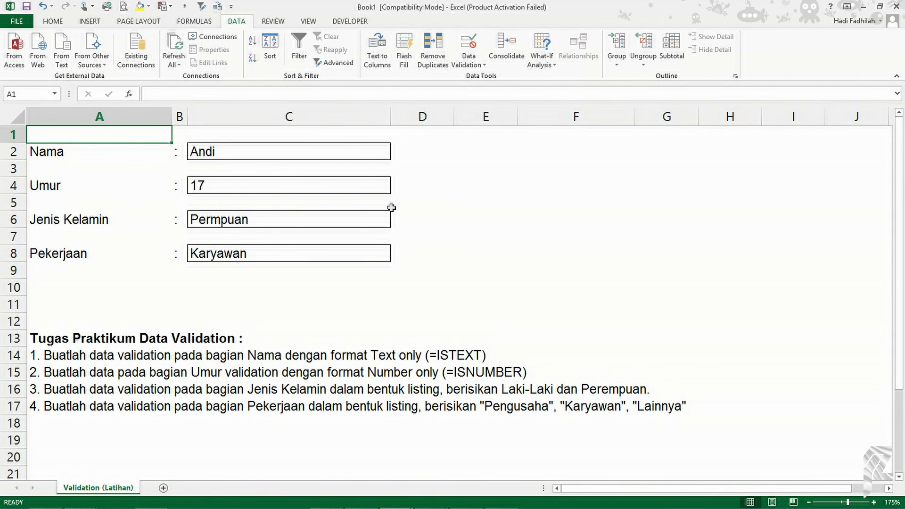